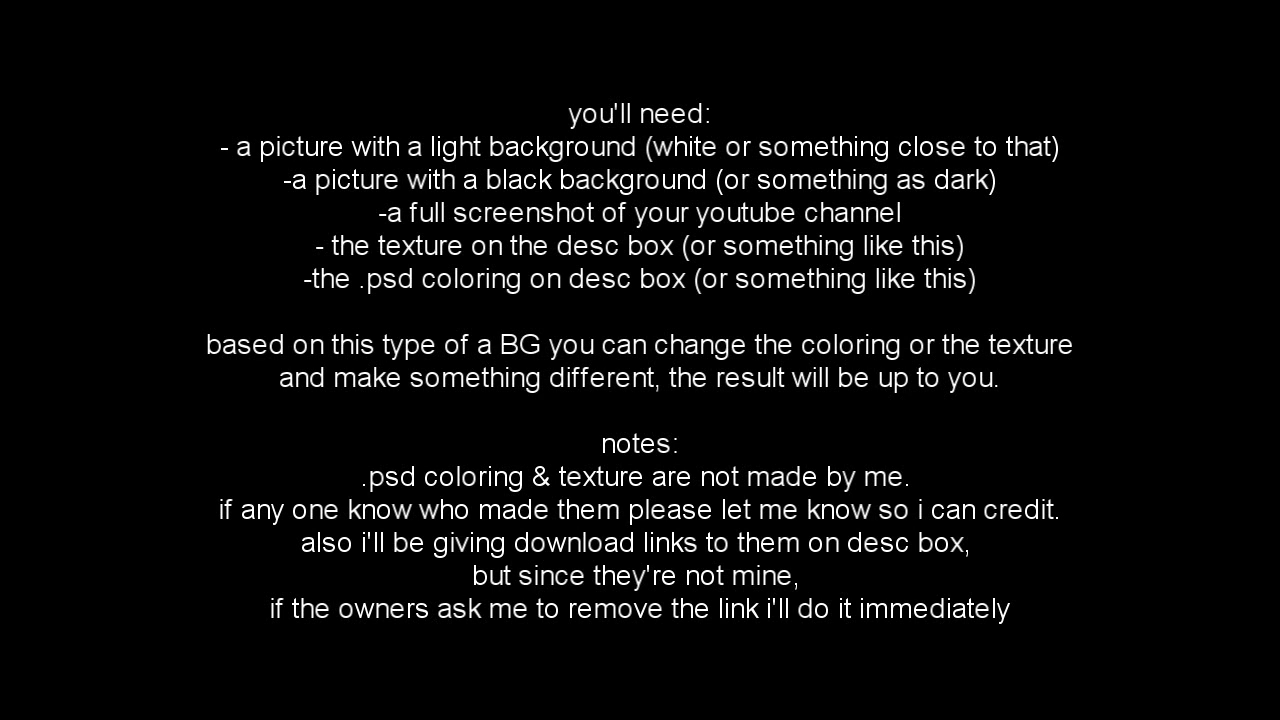
- Bring up the 1.jpg photo of the blonde woman on a light background
{"action": "key", "text": "ctrl+shift+Tab"}
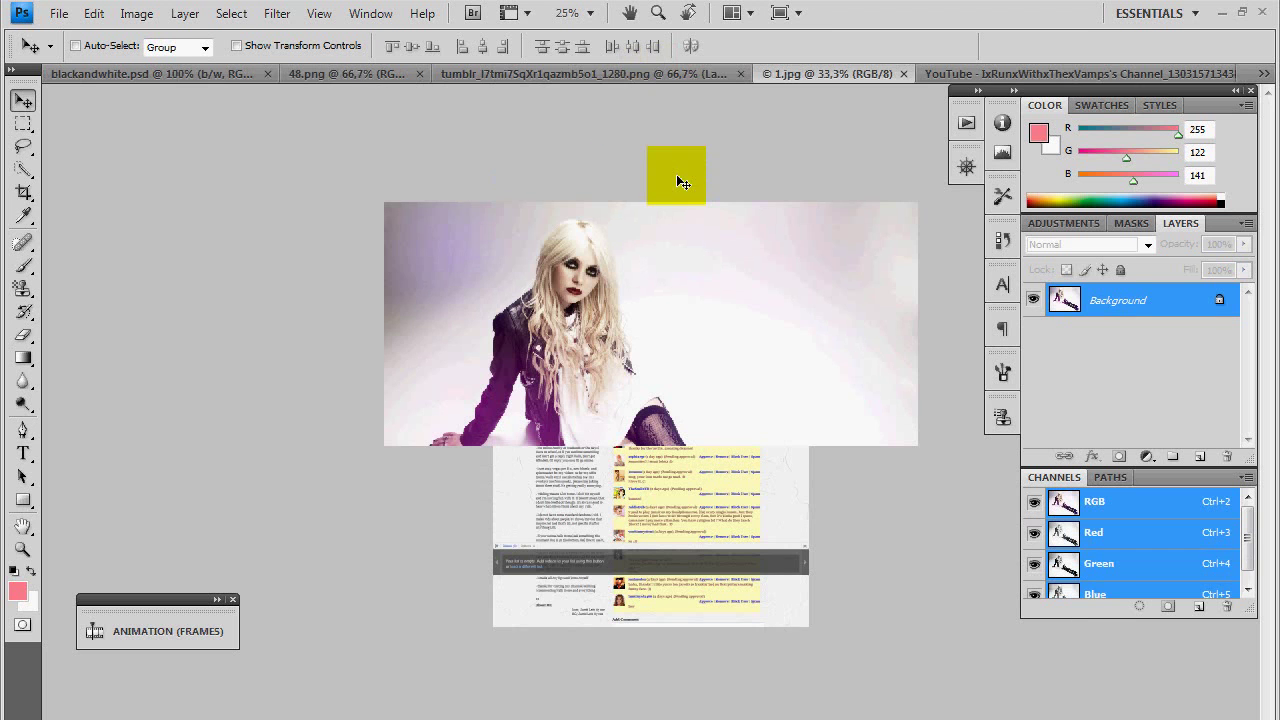
- Cycle past the tumblr, 48.png and blackandwhite.psd images to the YouTube channel screenshot
{"action": "key", "text": "ctrl+shift+Tab"}
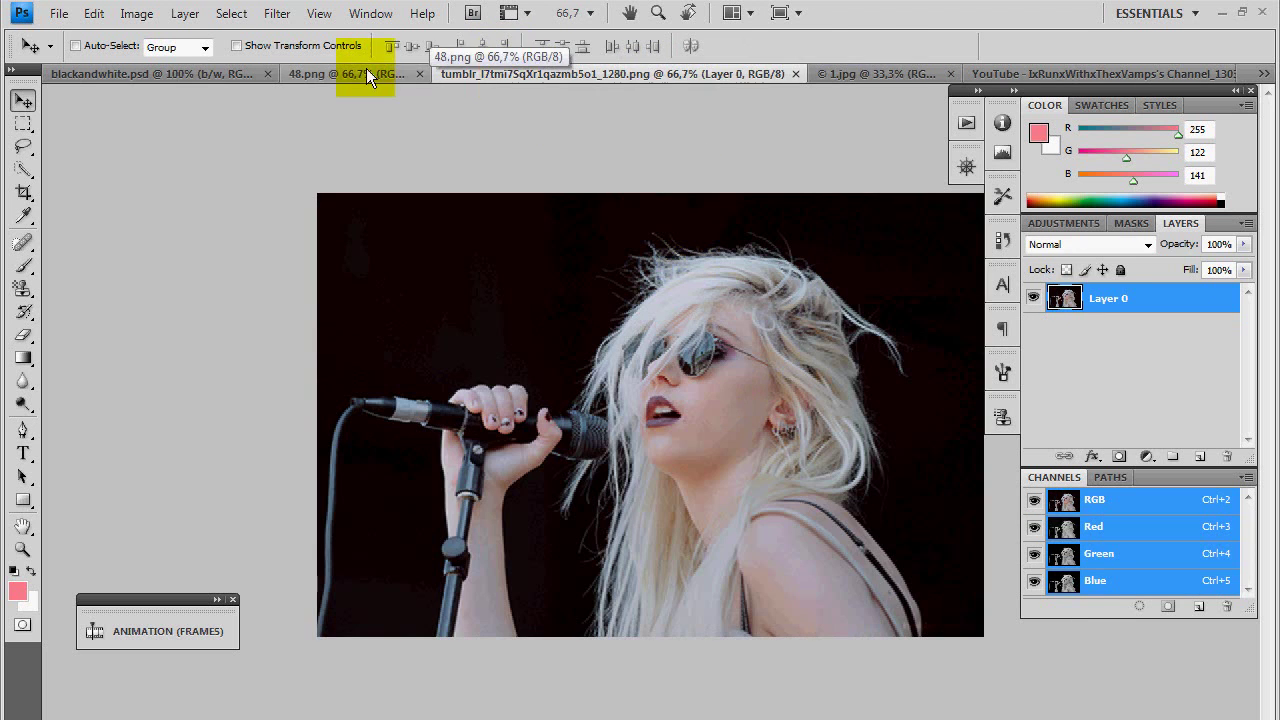
{"action": "key", "text": "ctrl+shift+Tab"}
{"action": "key", "text": "ctrl+shift+Tab"}
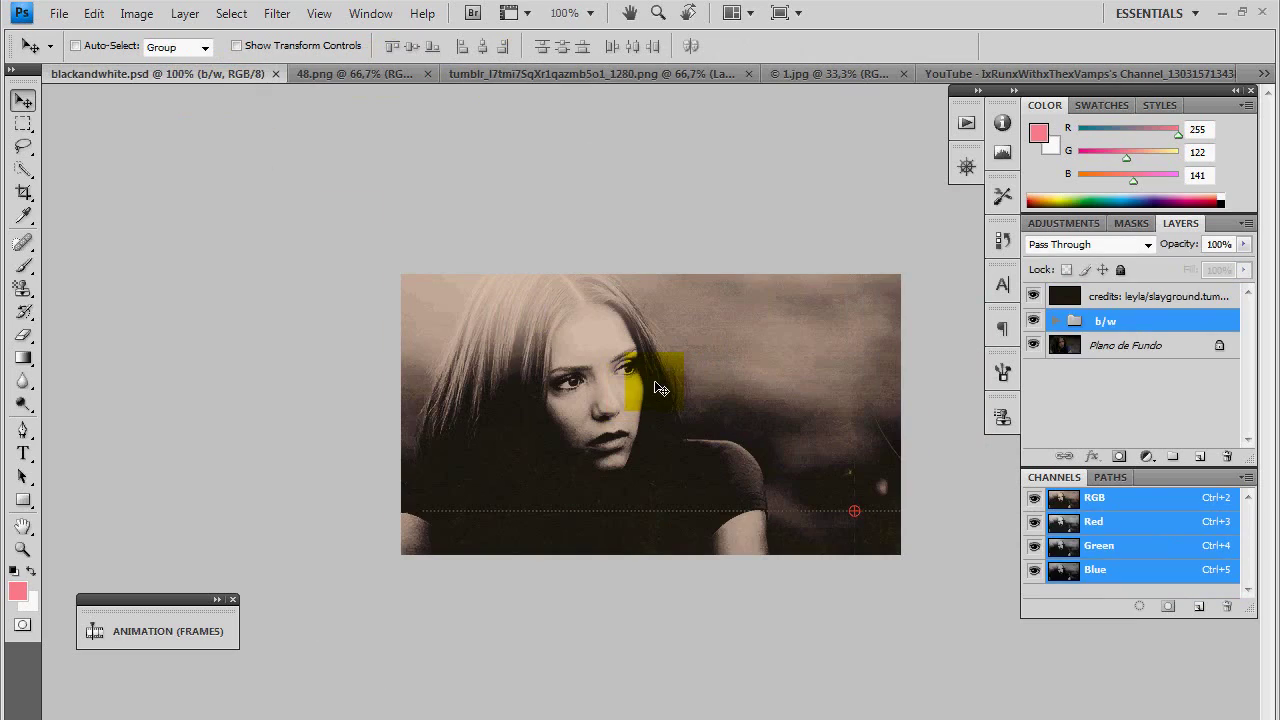
{"action": "key", "text": "ctrl+shift+Tab"}
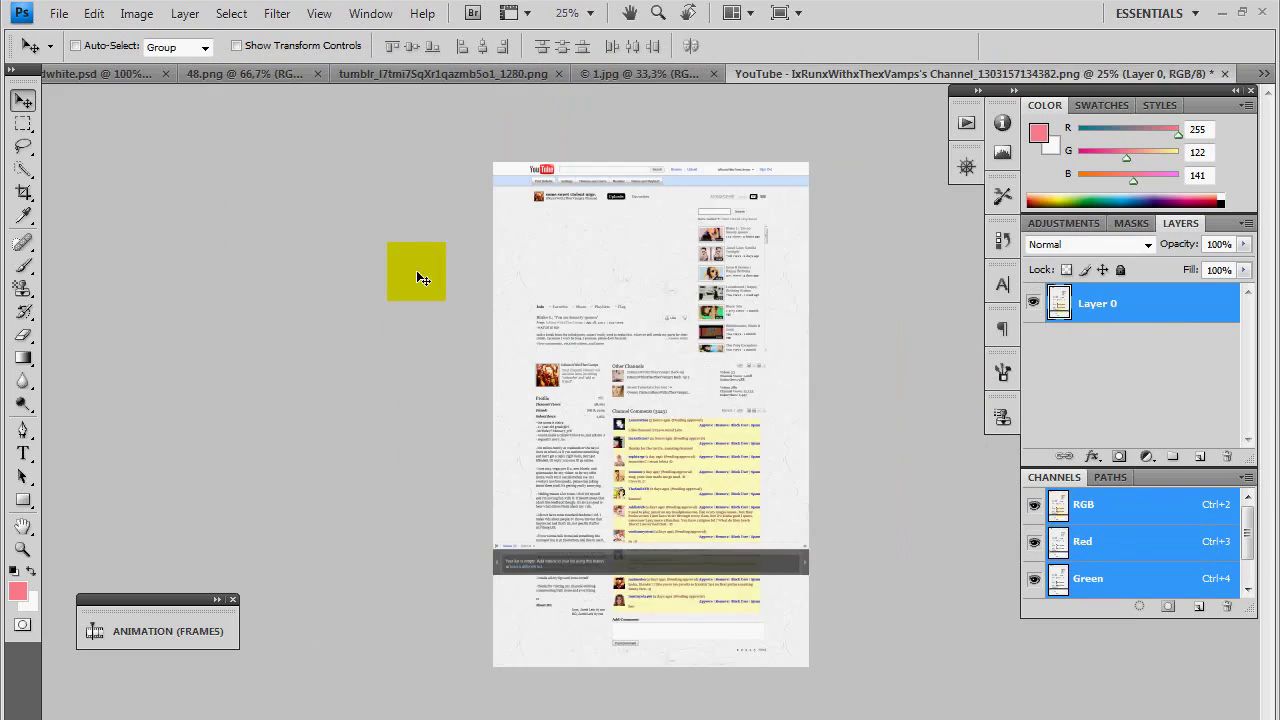
{"action": "left_click_drag", "start_coordinate": [1266, 415], "coordinate": [1266, 275]}
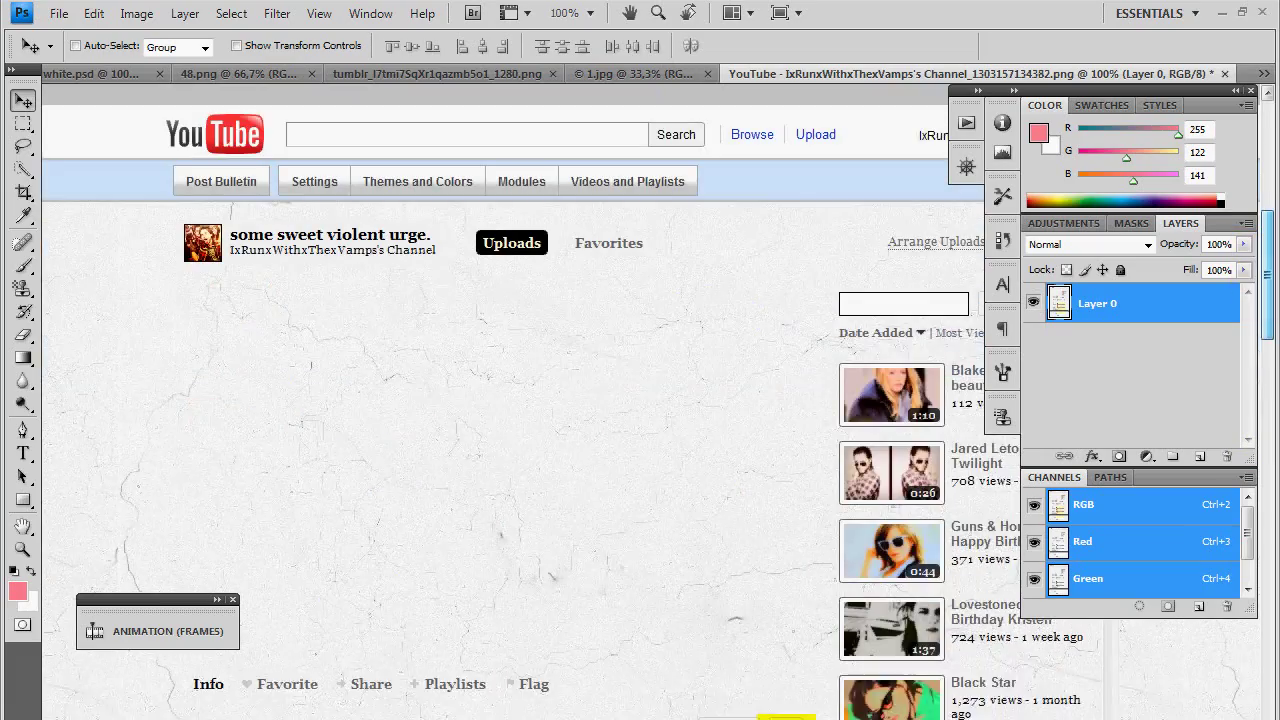
- Marquee-select the screenshot from below the site header down to the page bottom
{"action": "left_click", "coordinate": [23, 123]}
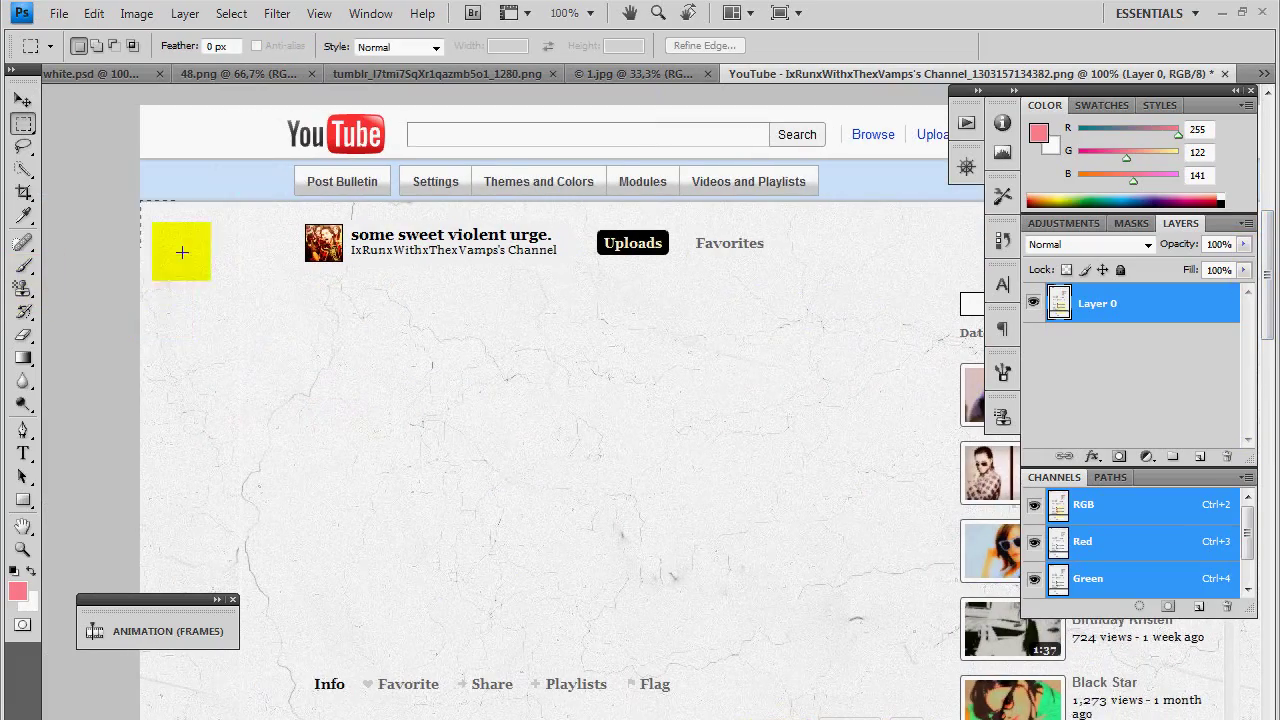
{"action": "scroll", "coordinate": [180, 251], "scroll_direction": "down", "scroll_amount": 1}
{"action": "scroll", "coordinate": [480, 400], "scroll_direction": "right", "scroll_amount": 10}
{"action": "scroll", "coordinate": [480, 400], "scroll_direction": "down", "scroll_amount": 7}
{"action": "scroll", "coordinate": [430, 400], "scroll_direction": "down", "scroll_amount": 6}
{"action": "scroll", "coordinate": [430, 400], "scroll_direction": "down", "scroll_amount": 2}
{"action": "scroll", "coordinate": [430, 400], "scroll_direction": "down", "scroll_amount": 1}
{"action": "scroll", "coordinate": [430, 400], "scroll_direction": "down", "scroll_amount": 3}
{"action": "scroll", "coordinate": [430, 400], "scroll_direction": "down", "scroll_amount": 4}
{"action": "scroll", "coordinate": [430, 400], "scroll_direction": "down", "scroll_amount": 7}
{"action": "scroll", "coordinate": [430, 400], "scroll_direction": "down", "scroll_amount": 4}
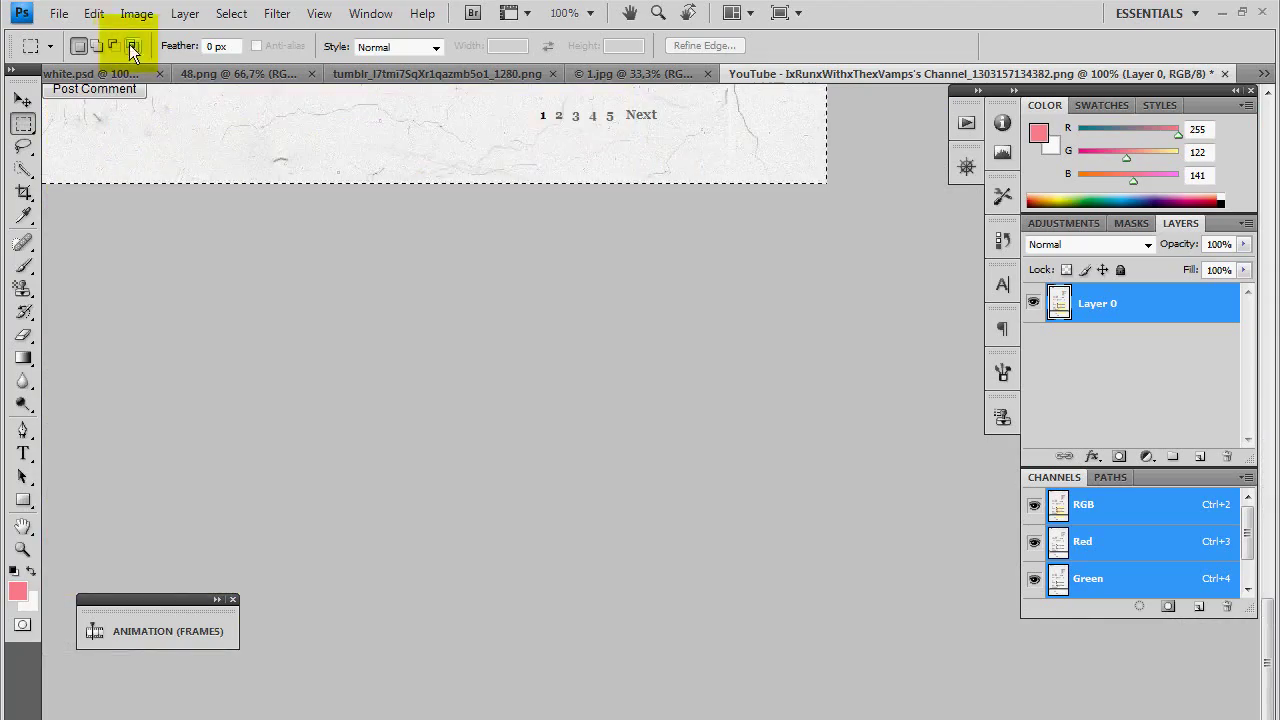
- Crop the screenshot to that selection, deselect, and bring blackandwhite.psd to the front
{"action": "left_click", "coordinate": [137, 13]}
{"action": "left_click", "coordinate": [229, 215]}
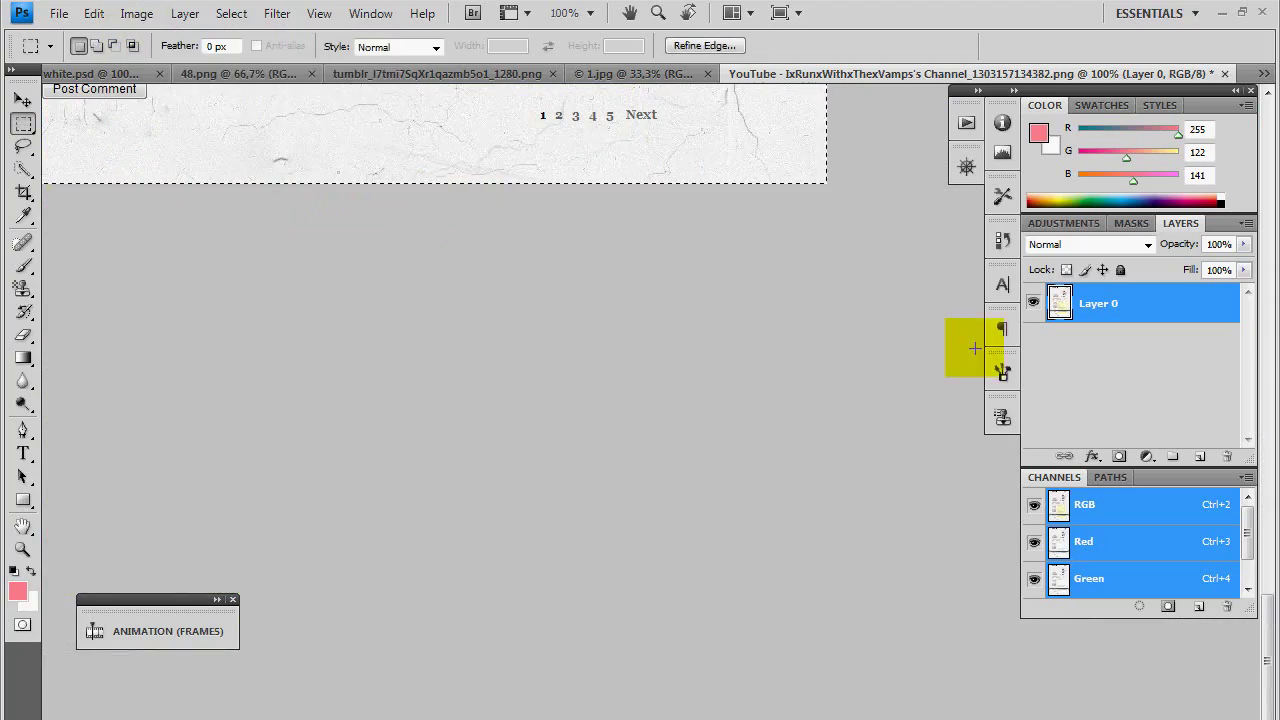
{"action": "key", "text": "ctrl+minus"}
{"action": "key", "text": "ctrl+minus"}
{"action": "key", "text": "ctrl+minus"}
{"action": "key", "text": "ctrl+d"}
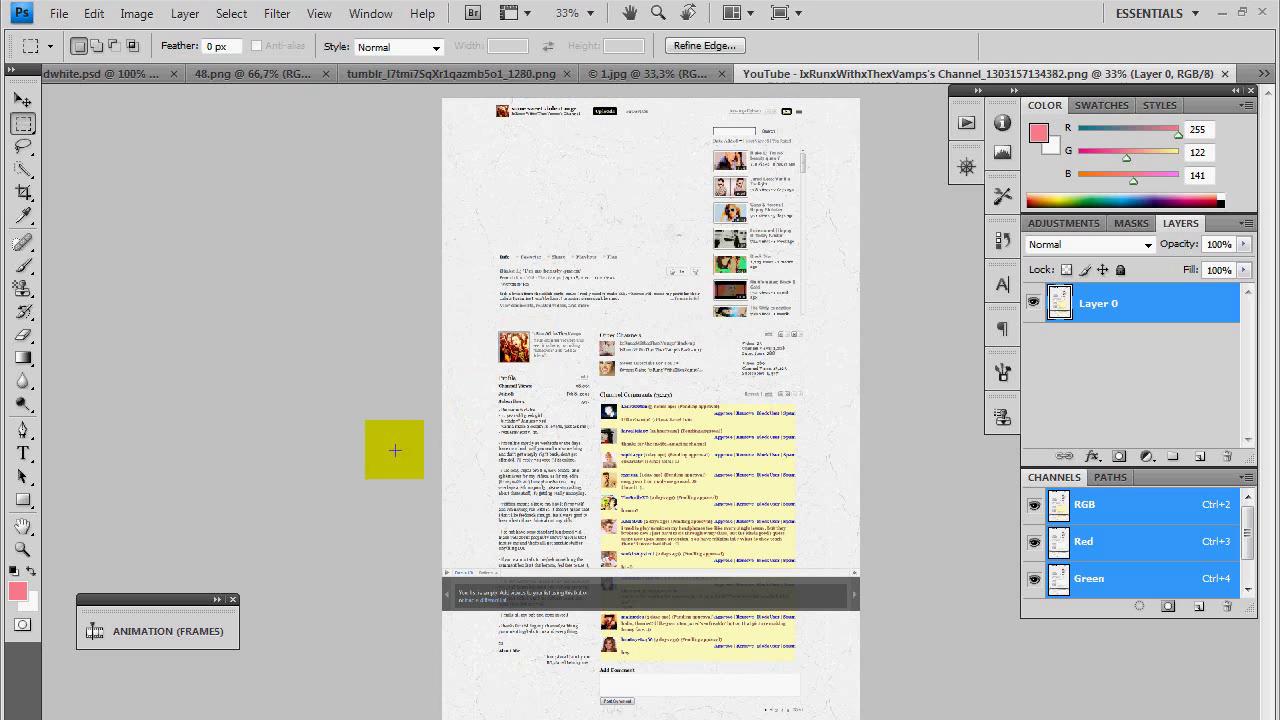
{"action": "left_click", "coordinate": [134, 73]}
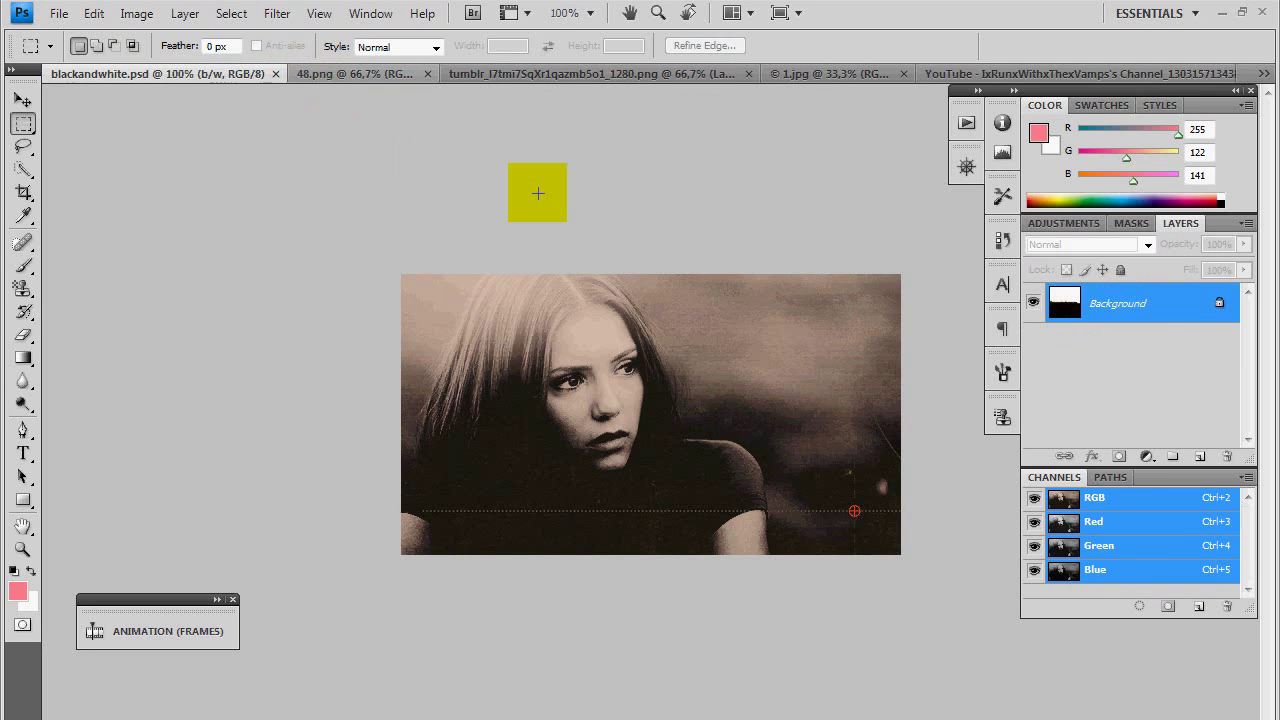
- Copy the whole 48.png image and close that document
{"action": "left_click", "coordinate": [355, 73]}
{"action": "key", "text": "ctrl+p"}
{"action": "key", "text": "Escape"}
{"action": "key", "text": "ctrl+a"}
{"action": "key", "text": "ctrl+w"}
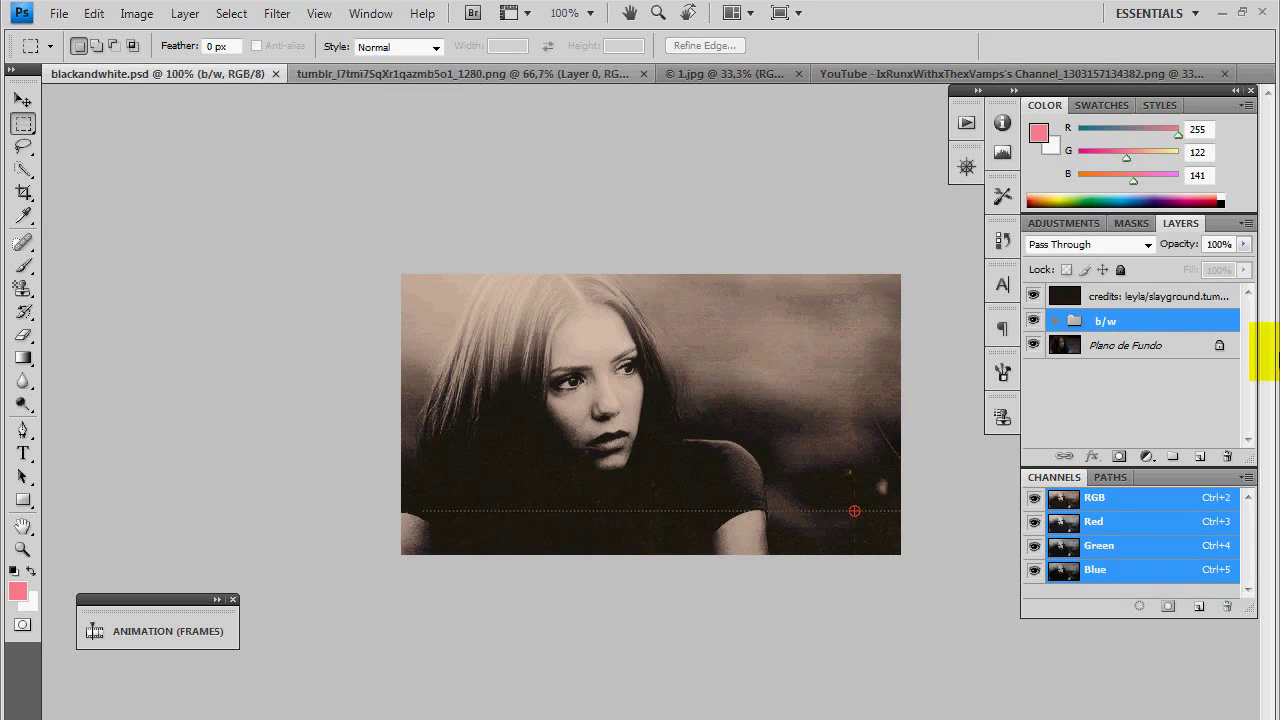
- Paste it into the YouTube screenshot as Layer 1, aligned with the page's right edge
{"action": "key", "text": "ctrl+shift+Tab"}
{"action": "key", "text": "ctrl+v"}
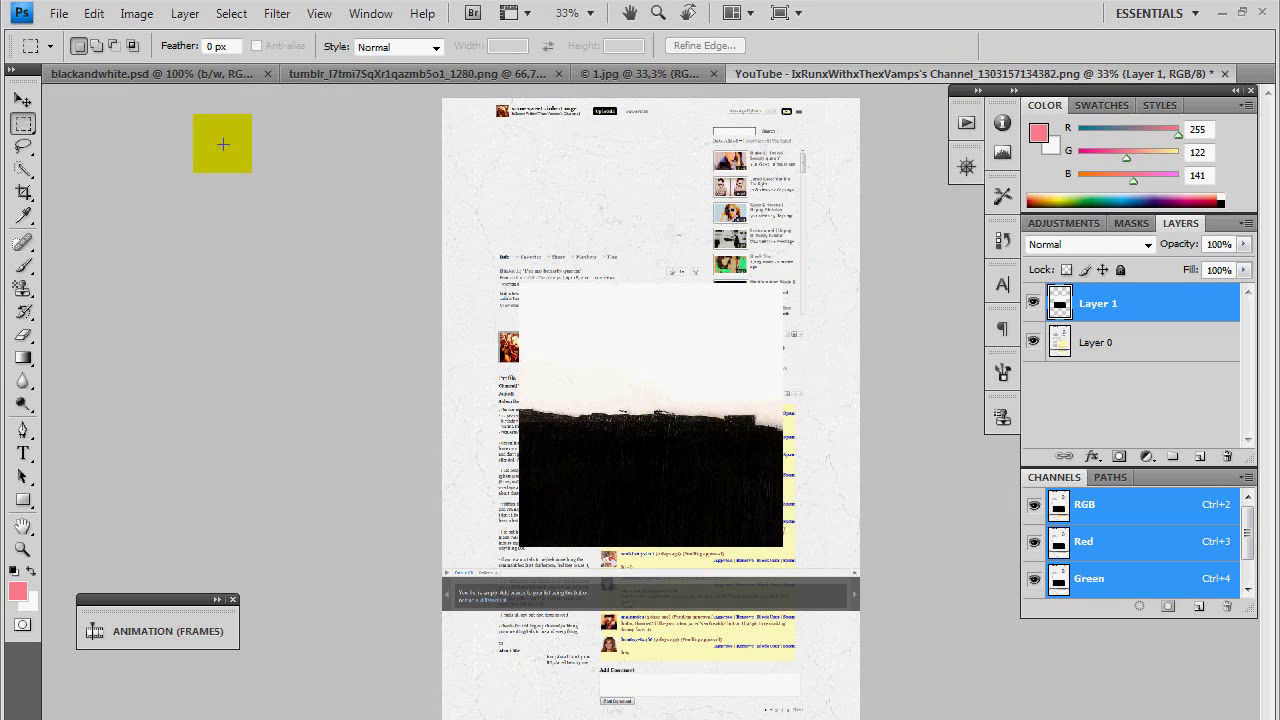
{"action": "key", "text": "v"}
{"action": "left_click_drag", "start_coordinate": [543, 357], "coordinate": [543, 313]}
{"action": "left_click_drag", "start_coordinate": [630, 328], "coordinate": [706, 328]}
{"action": "right_click", "coordinate": [1080, 303]}
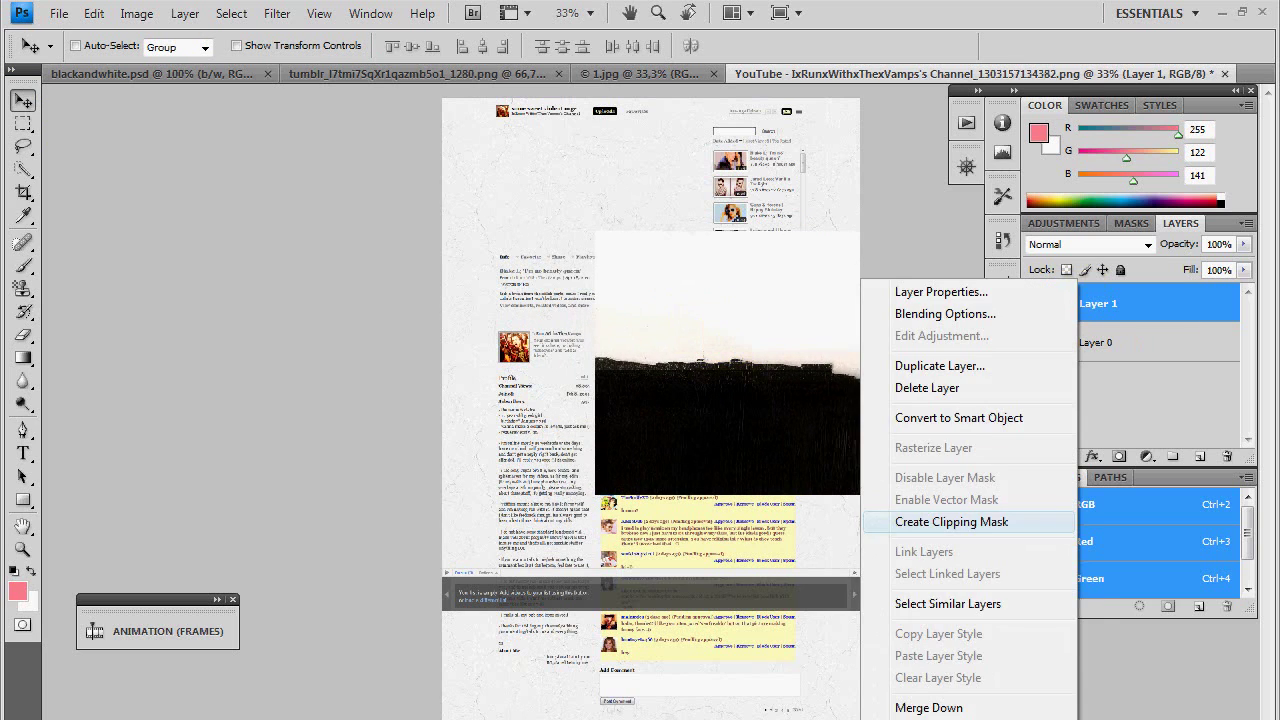
- Duplicate the pasted photo layer, shift the copy left to fill the width, and merge both
{"action": "left_click", "coordinate": [963, 366]}
{"action": "key", "text": "Return"}
{"action": "left_click_drag", "start_coordinate": [669, 405], "coordinate": [516, 409]}
{"action": "left_click", "coordinate": [22, 335]}
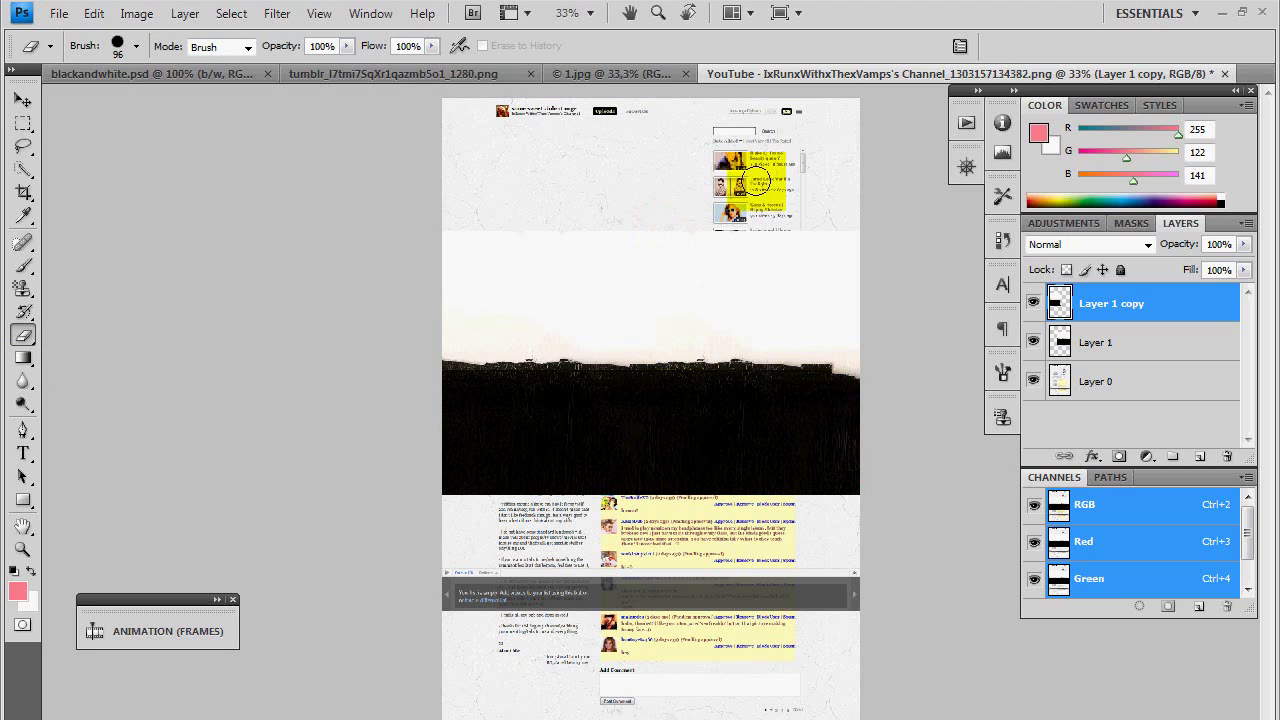
{"action": "left_click", "coordinate": [1110, 341], "text": "ctrl"}
{"action": "key", "text": "ctrl+e"}
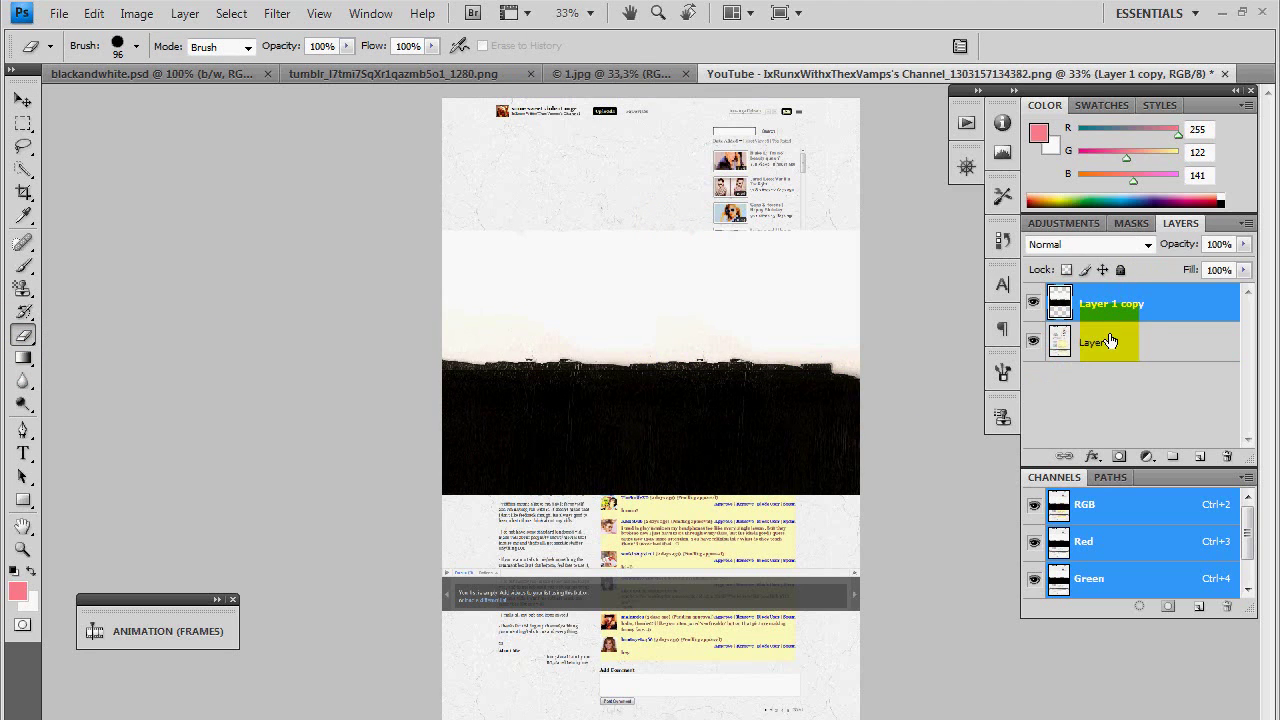
- Copy the white sky strip to its own layer and stretch it up to the page top
{"action": "left_click", "coordinate": [22, 123]}
{"action": "left_click", "coordinate": [573, 218]}
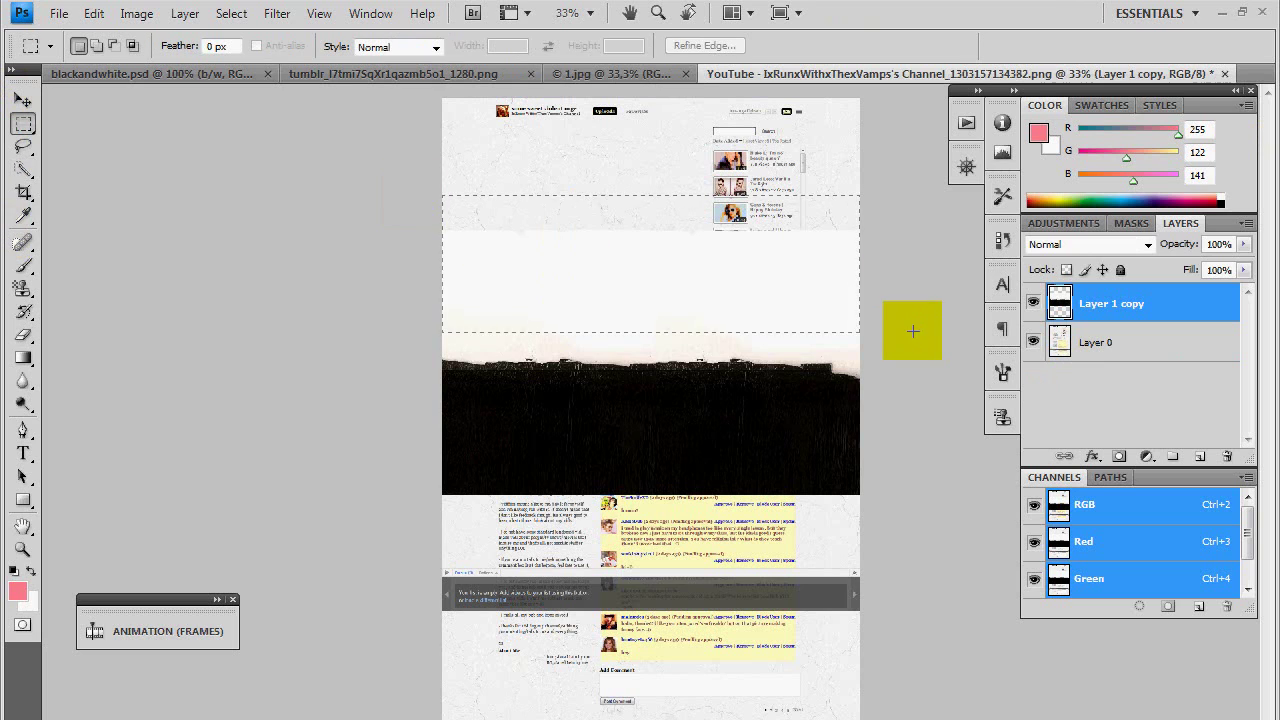
{"action": "right_click", "coordinate": [628, 250]}
{"action": "left_click", "coordinate": [755, 412]}
{"action": "key", "text": "v"}
{"action": "key", "text": "ctrl+j"}
{"action": "left_click_drag", "start_coordinate": [654, 297], "coordinate": [775, 197]}
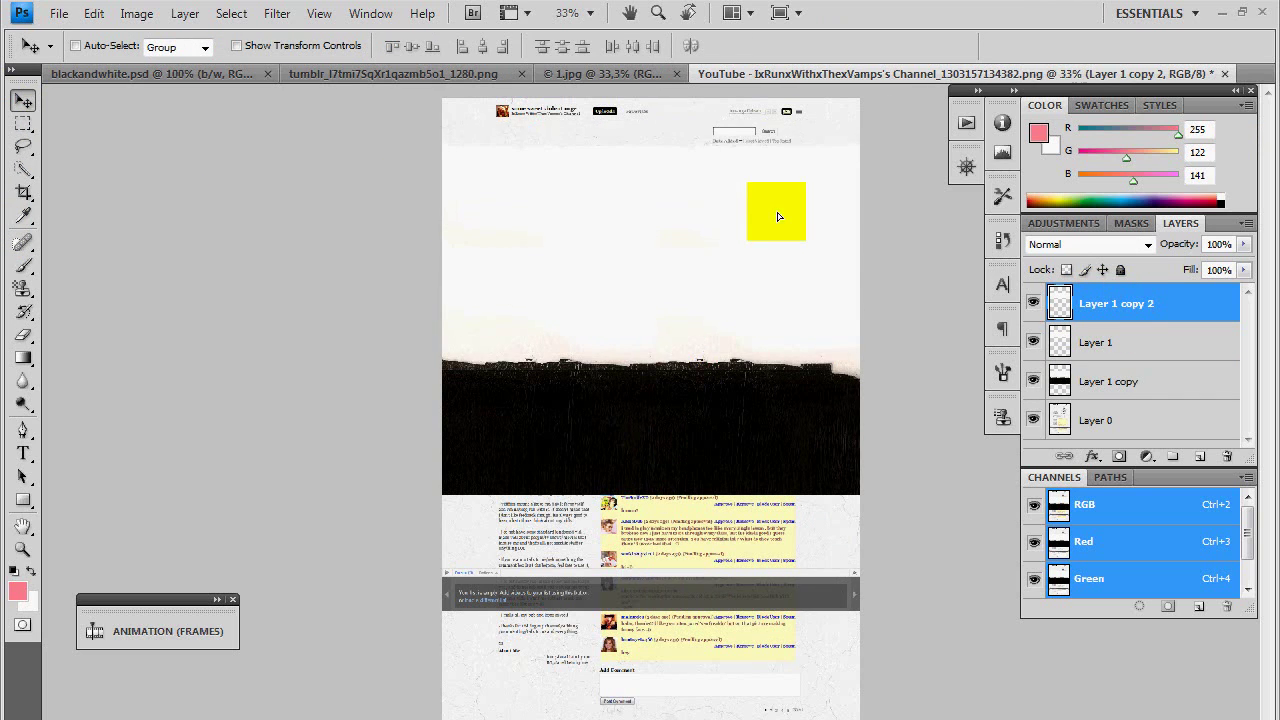
{"action": "key", "text": "Delete"}
{"action": "key", "text": "ctrl+t"}
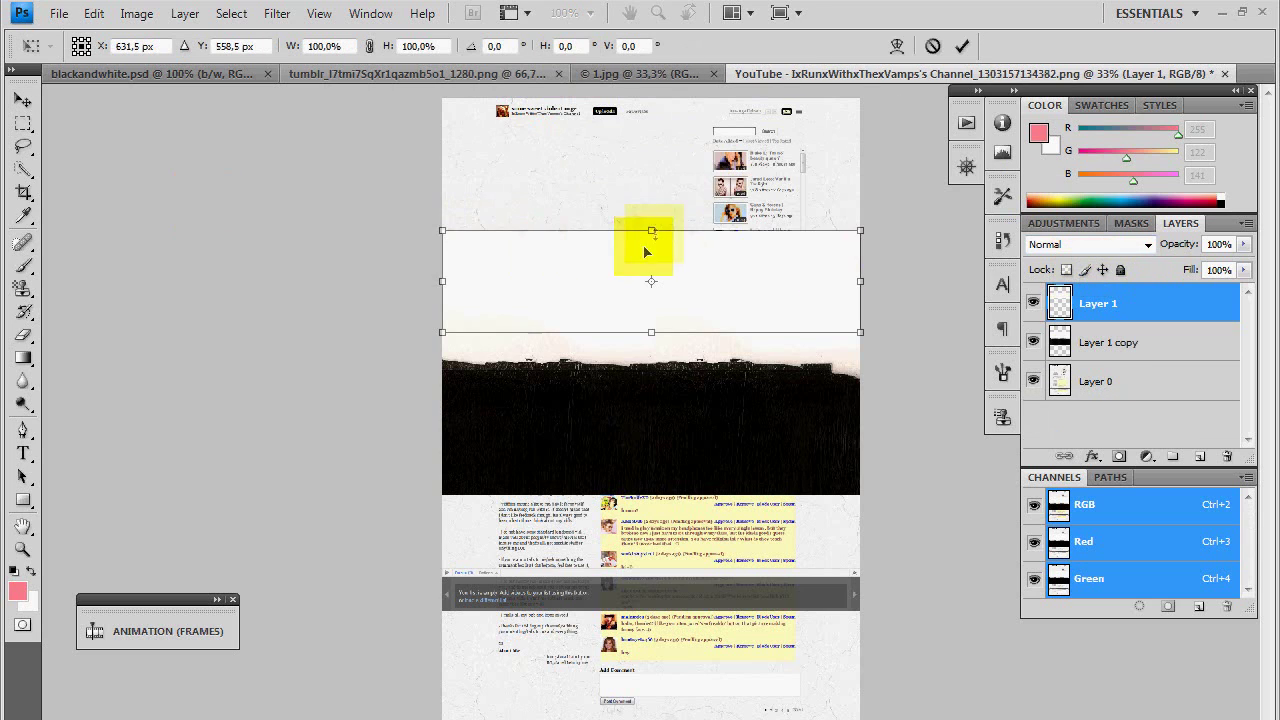
{"action": "left_click_drag", "start_coordinate": [651, 231], "coordinate": [660, 100]}
{"action": "key", "text": "Return"}
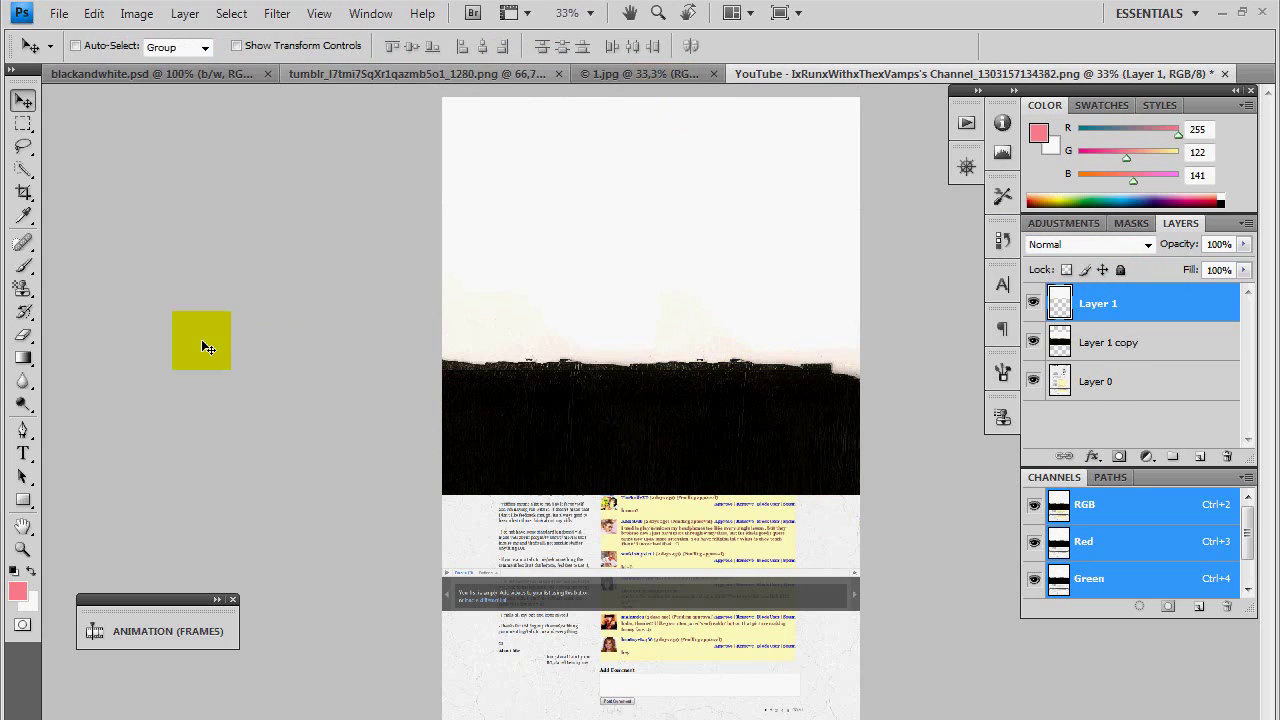
- Copy the black band to a new layer, stretch it to the page bottom, and merge layers
{"action": "left_click", "coordinate": [24, 124]}
{"action": "left_click_drag", "start_coordinate": [420, 388], "coordinate": [907, 504]}
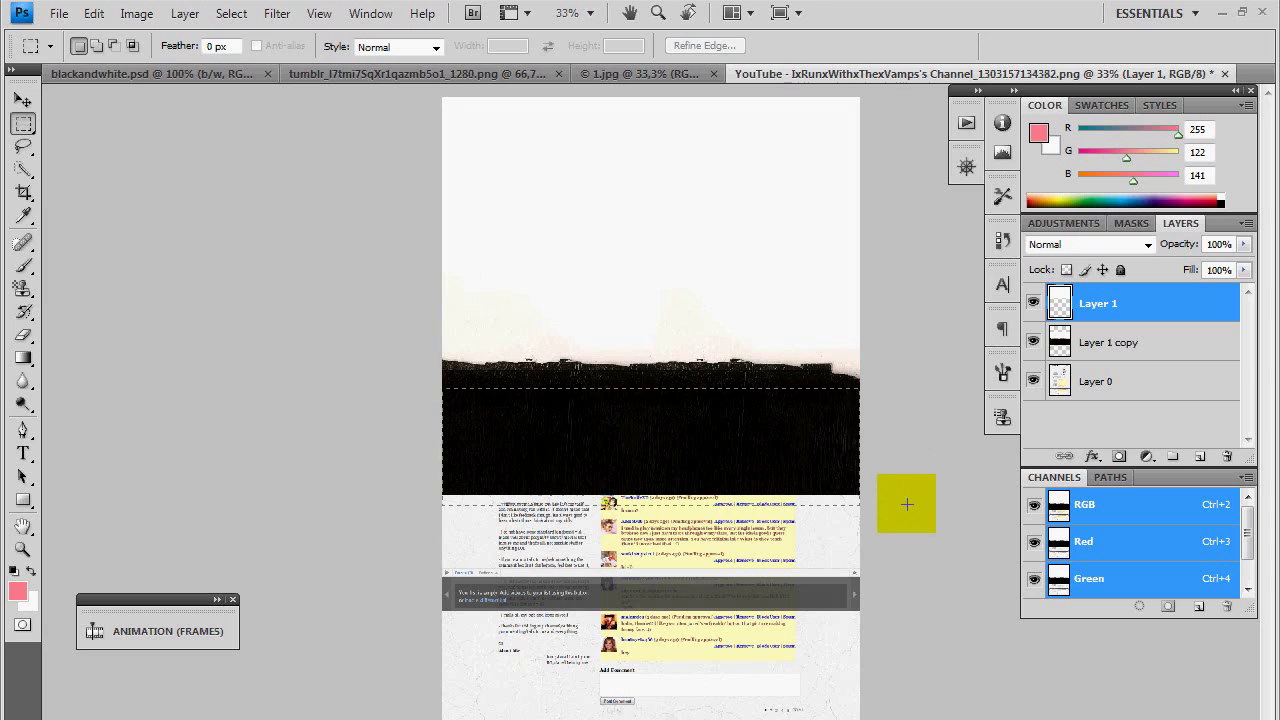
{"action": "left_click", "coordinate": [1108, 343]}
{"action": "right_click", "coordinate": [626, 450]}
{"action": "left_click", "coordinate": [740, 220]}
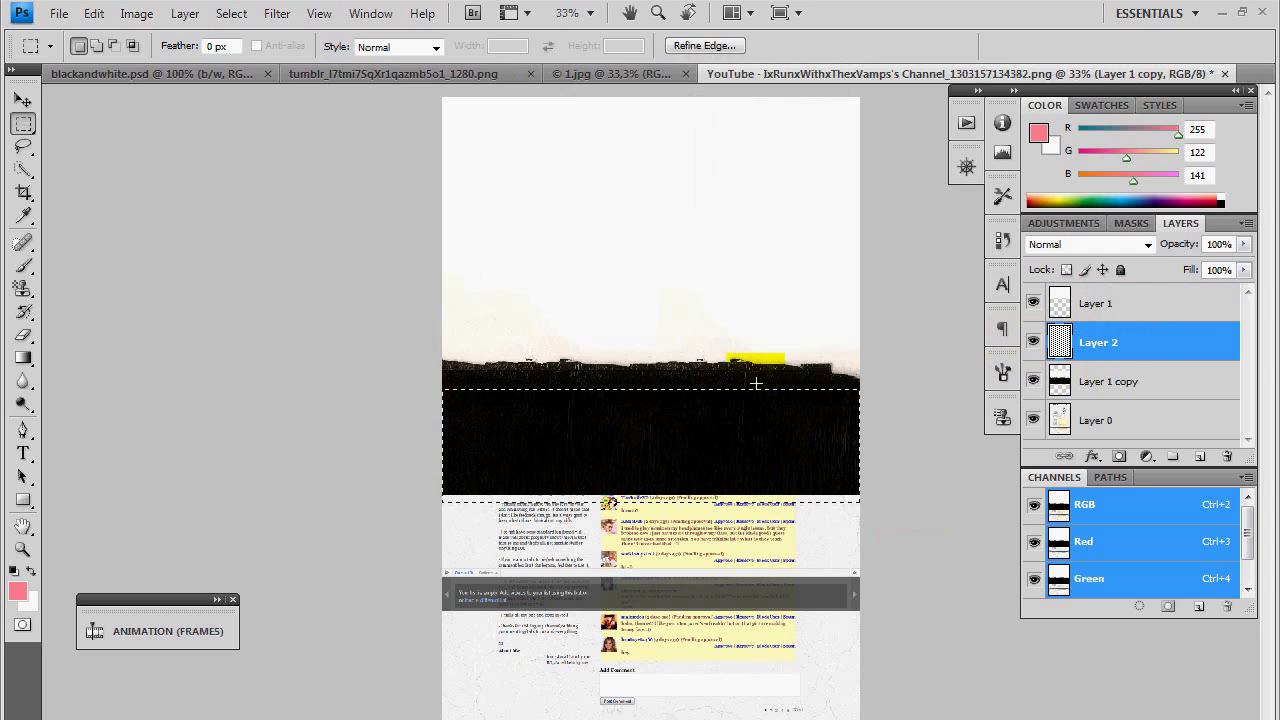
{"action": "key", "text": "ctrl+j"}
{"action": "key", "text": "ctrl+t"}
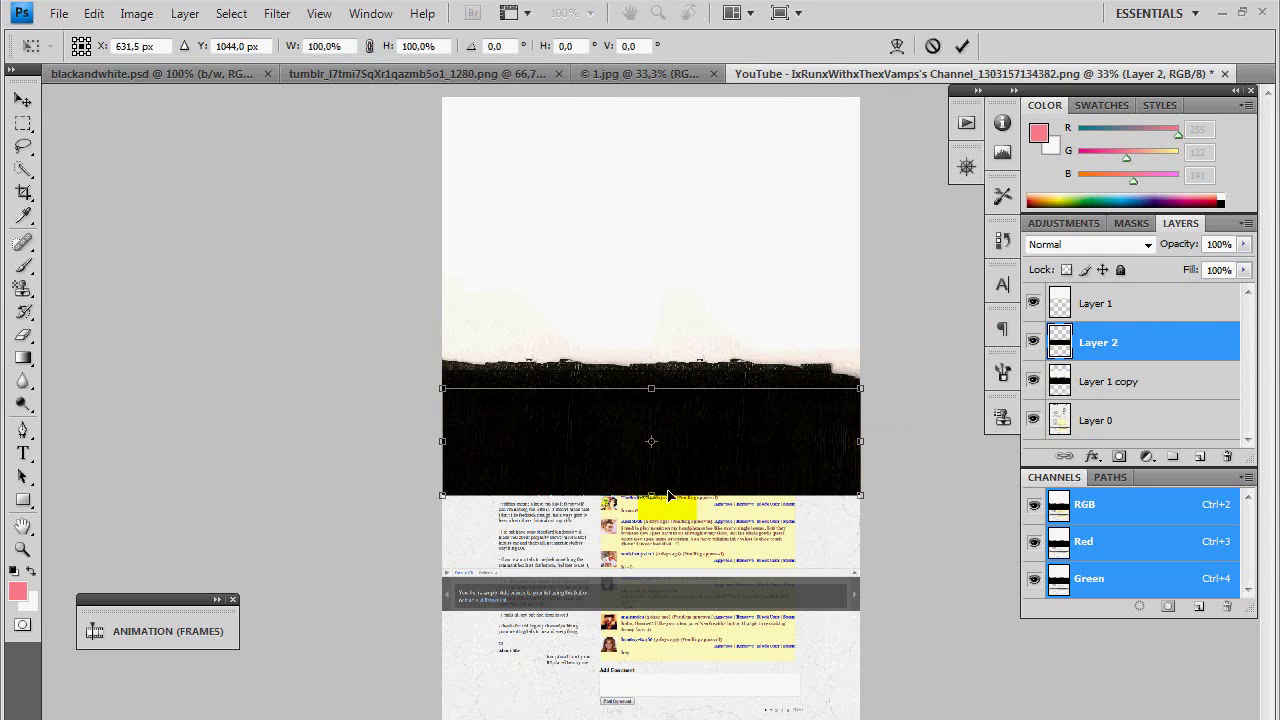
{"action": "left_click_drag", "start_coordinate": [651, 496], "coordinate": [651, 719]}
{"action": "key", "text": "Return"}
{"action": "key", "text": "m"}
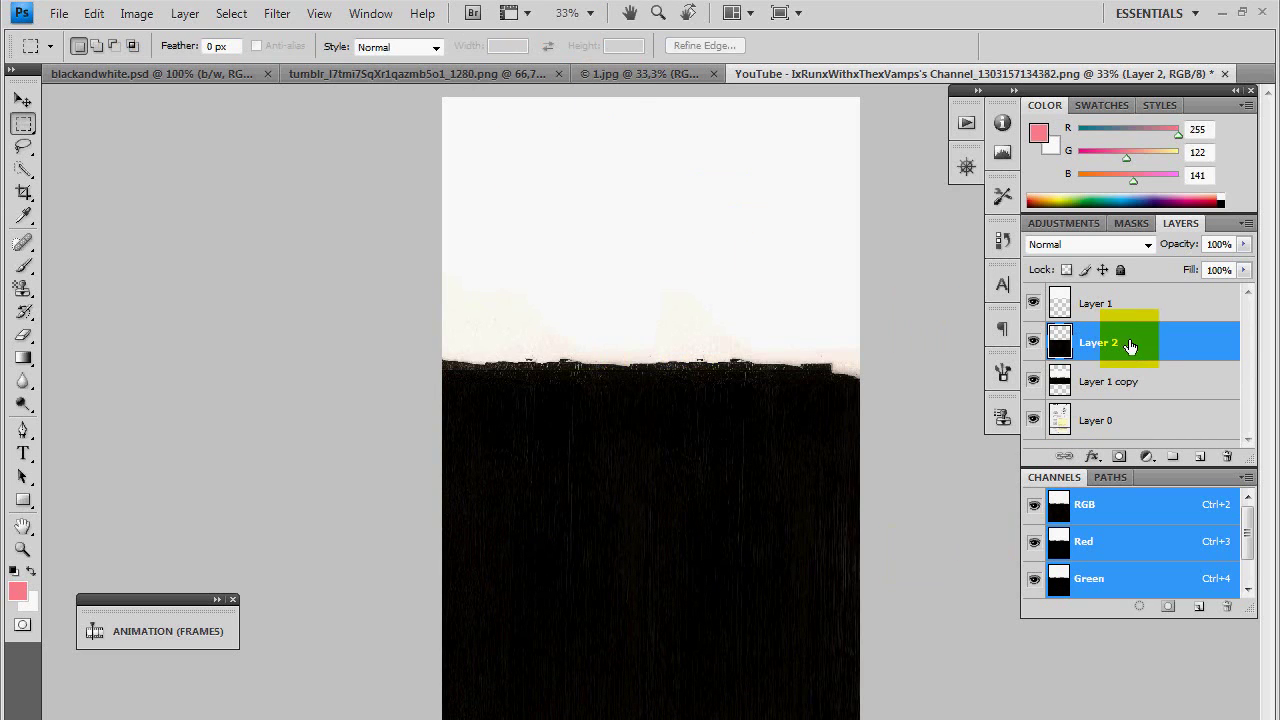
{"action": "right_click", "coordinate": [1124, 427]}
{"action": "left_click", "coordinate": [995, 706]}
- Convert the 1.jpg photo to black and white, copy it, and close the document
{"action": "left_click", "coordinate": [630, 76]}
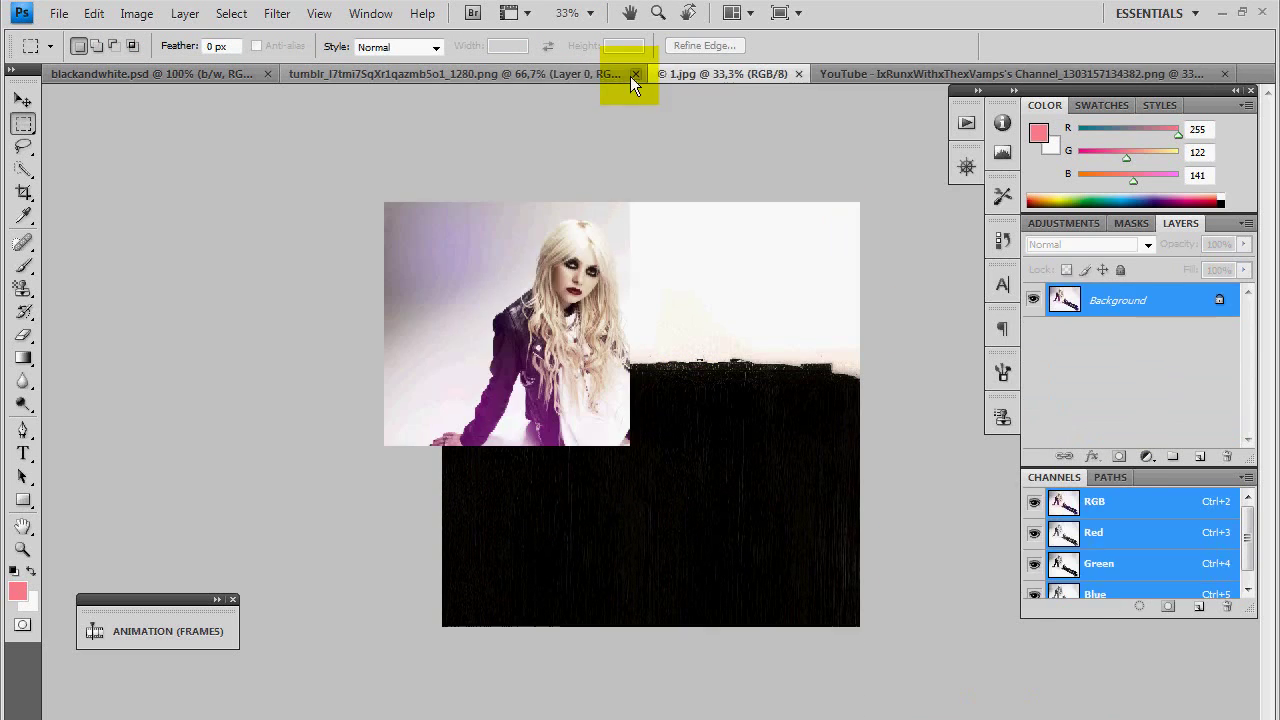
{"action": "left_click", "coordinate": [136, 13]}
{"action": "mouse_move", "coordinate": [218, 65]}
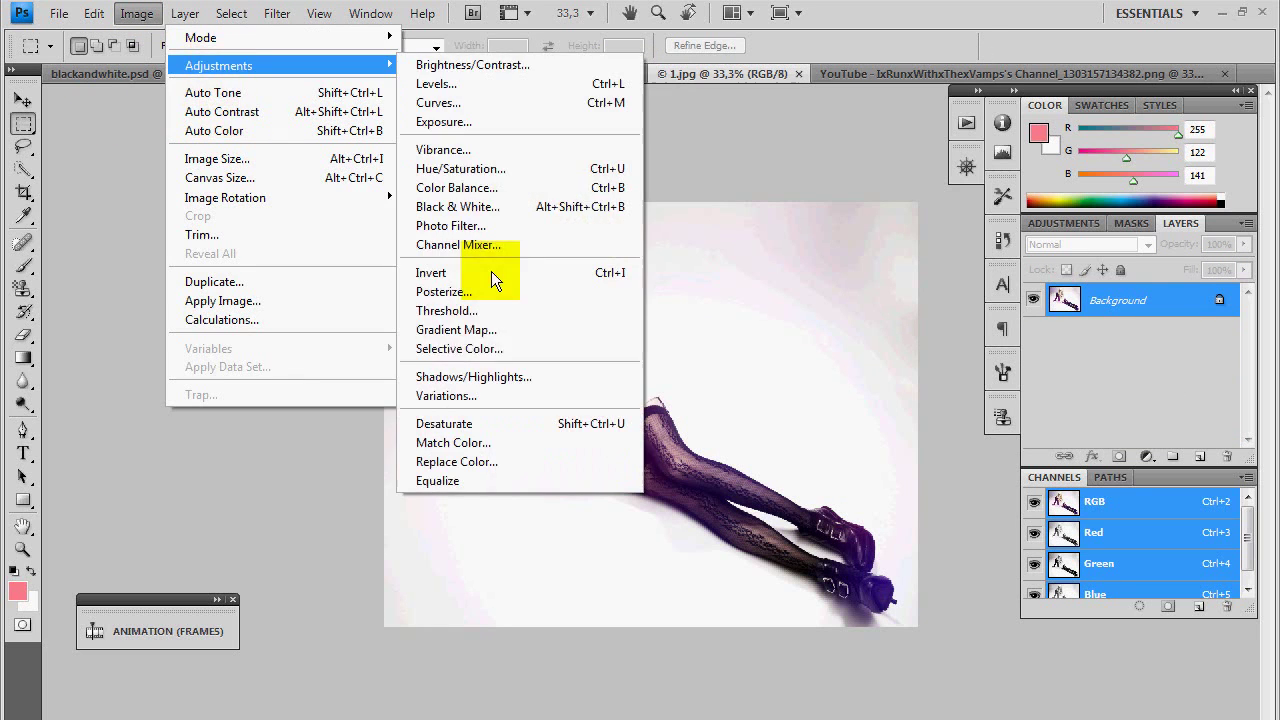
{"action": "left_click", "coordinate": [457, 200]}
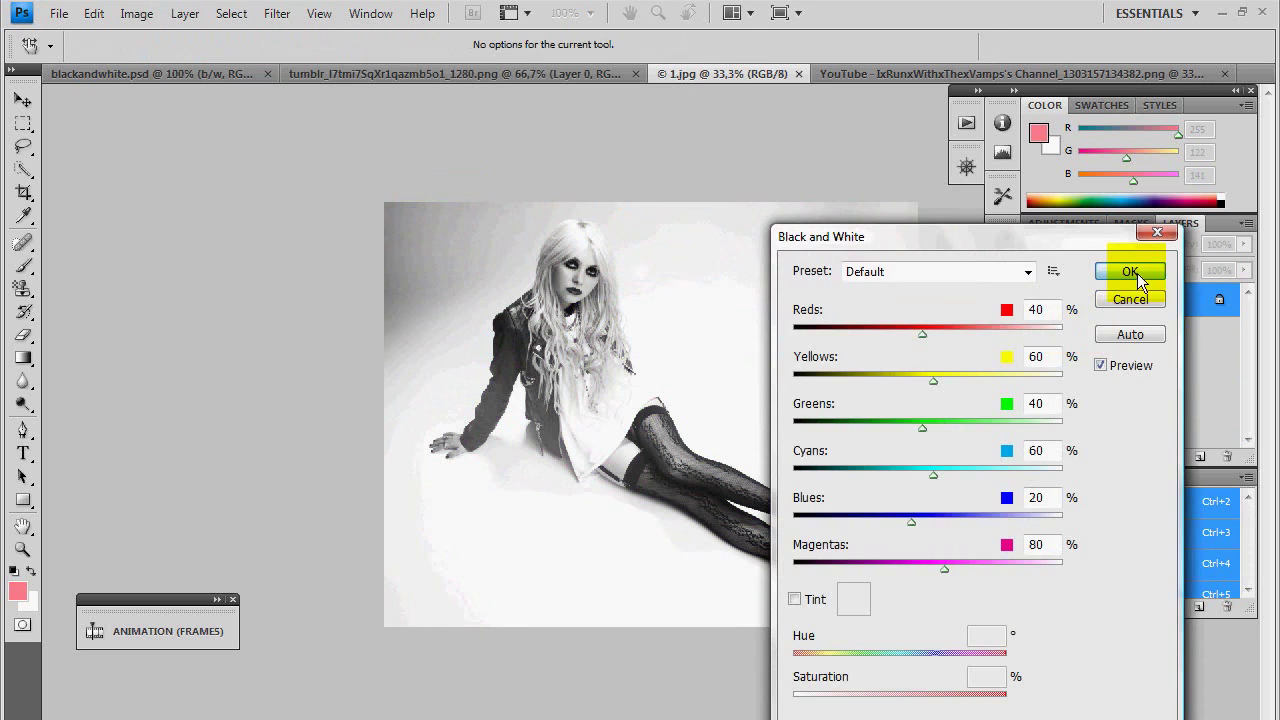
{"action": "left_click", "coordinate": [1137, 273]}
{"action": "key", "text": "ctrl+a"}
{"action": "key", "text": "ctrl+c"}
{"action": "key", "text": "ctrl+w"}
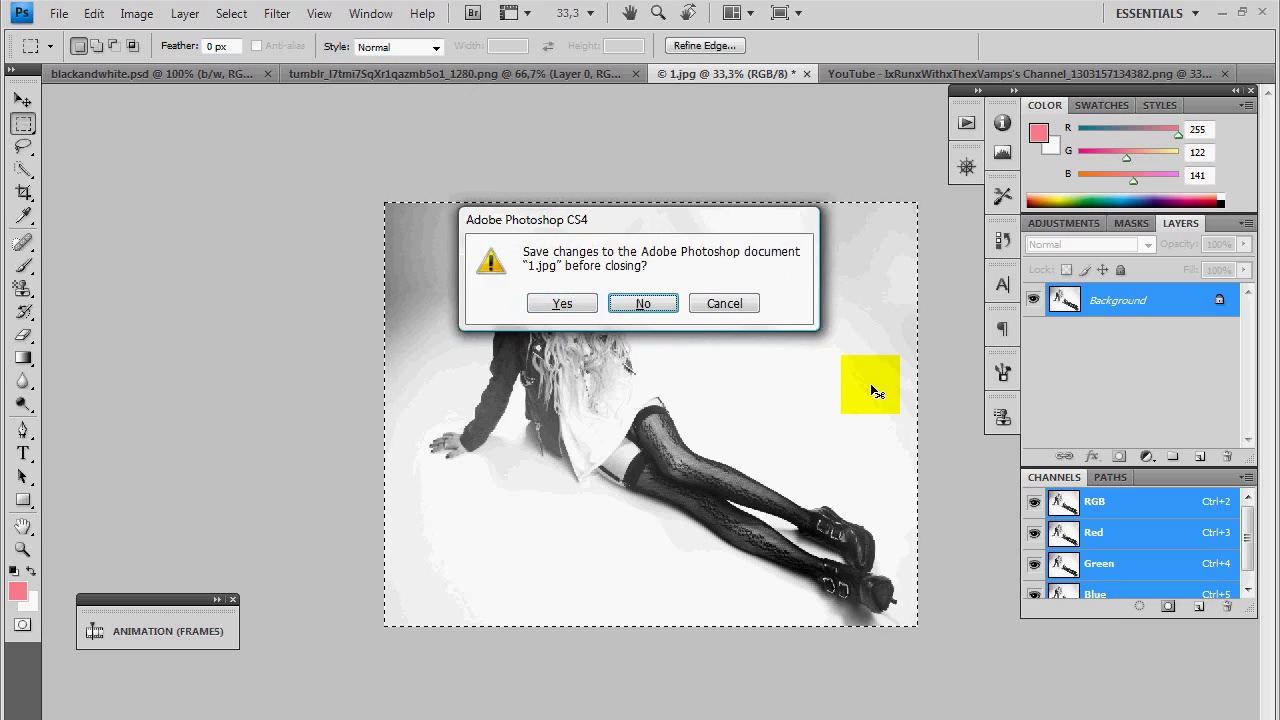
- Paste the black-and-white sitting-girl photo, blend it with Darken, and move it to the top
{"action": "key", "text": "n"}
{"action": "key", "text": "ctrl+v"}
{"action": "left_click", "coordinate": [22, 100]}
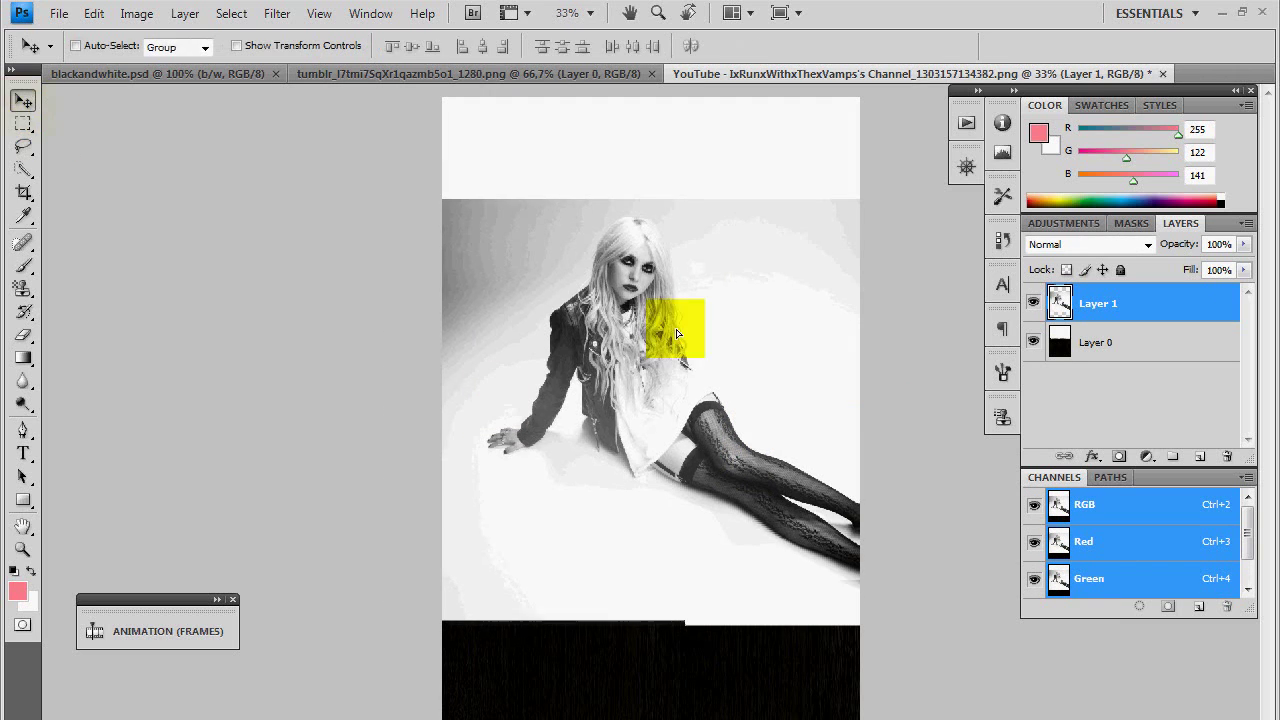
{"action": "left_click_drag", "start_coordinate": [666, 331], "coordinate": [666, 223]}
{"action": "left_click", "coordinate": [1057, 250]}
{"action": "left_click", "coordinate": [1067, 315]}
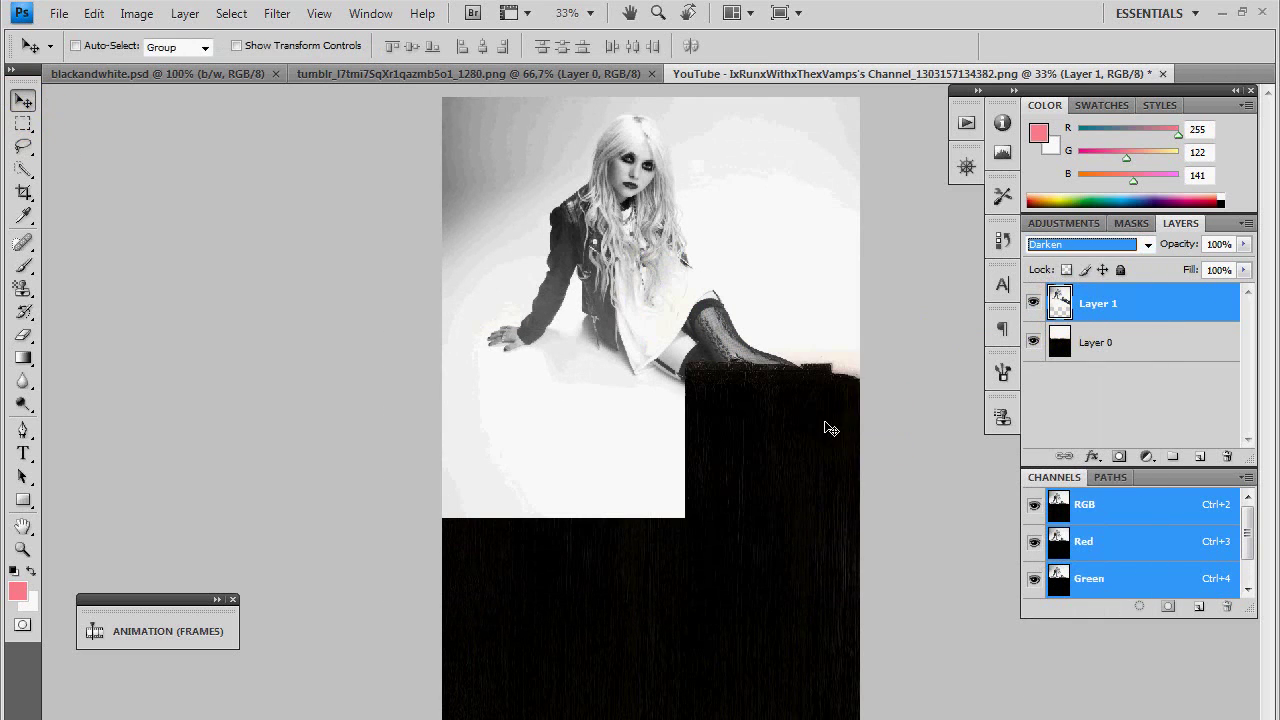
{"action": "left_click_drag", "start_coordinate": [646, 275], "coordinate": [558, 255]}
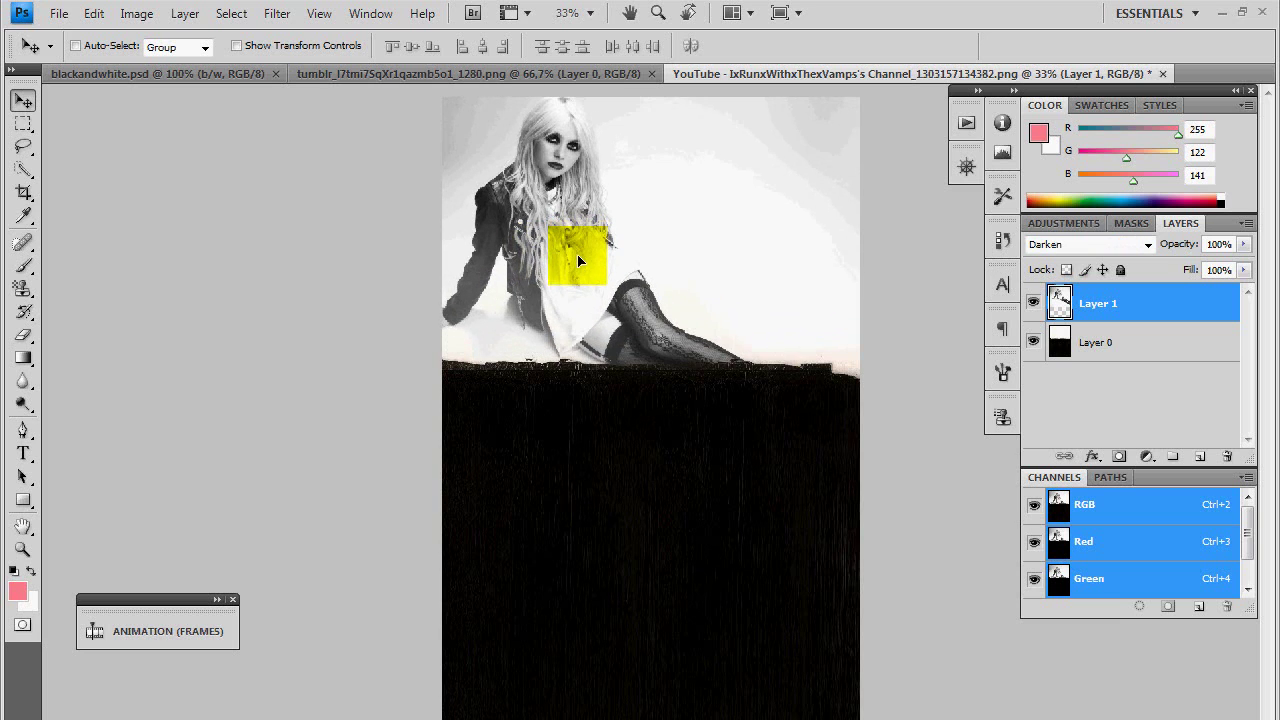
{"action": "left_click", "coordinate": [223, 73]}
- Convert the tumblr singer photo to black and white
{"action": "key", "text": "ctrl+Tab"}
{"action": "key", "text": "ctrl+a"}
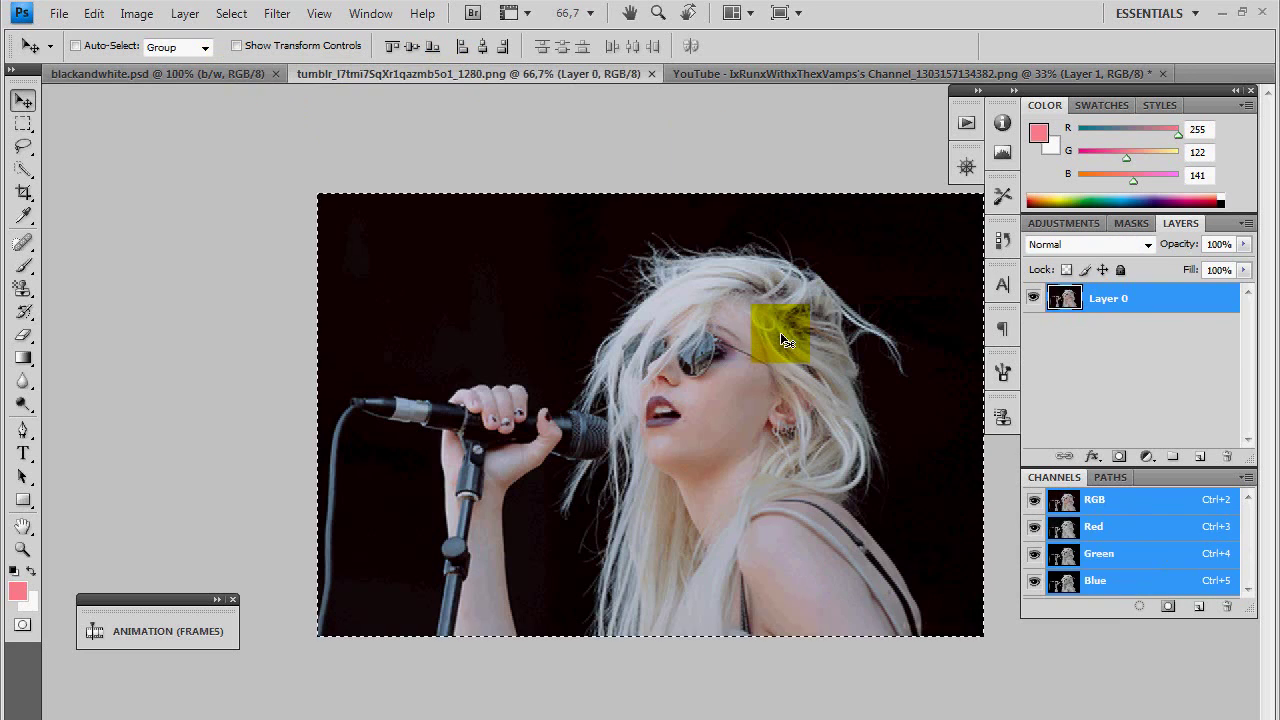
{"action": "left_click", "coordinate": [136, 13]}
{"action": "left_click", "coordinate": [515, 207]}
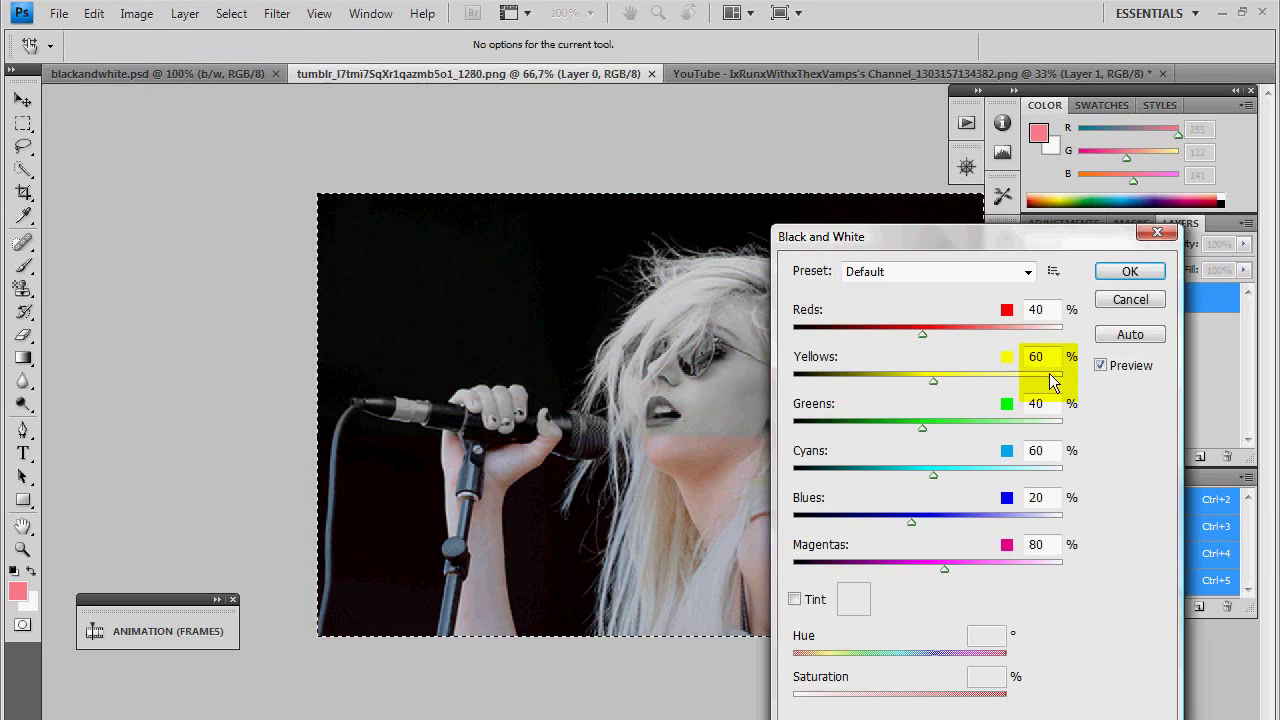
{"action": "left_click", "coordinate": [1121, 280]}
- Set the singer photo's brightness to -10 and contrast to 12
{"action": "left_click", "coordinate": [136, 13]}
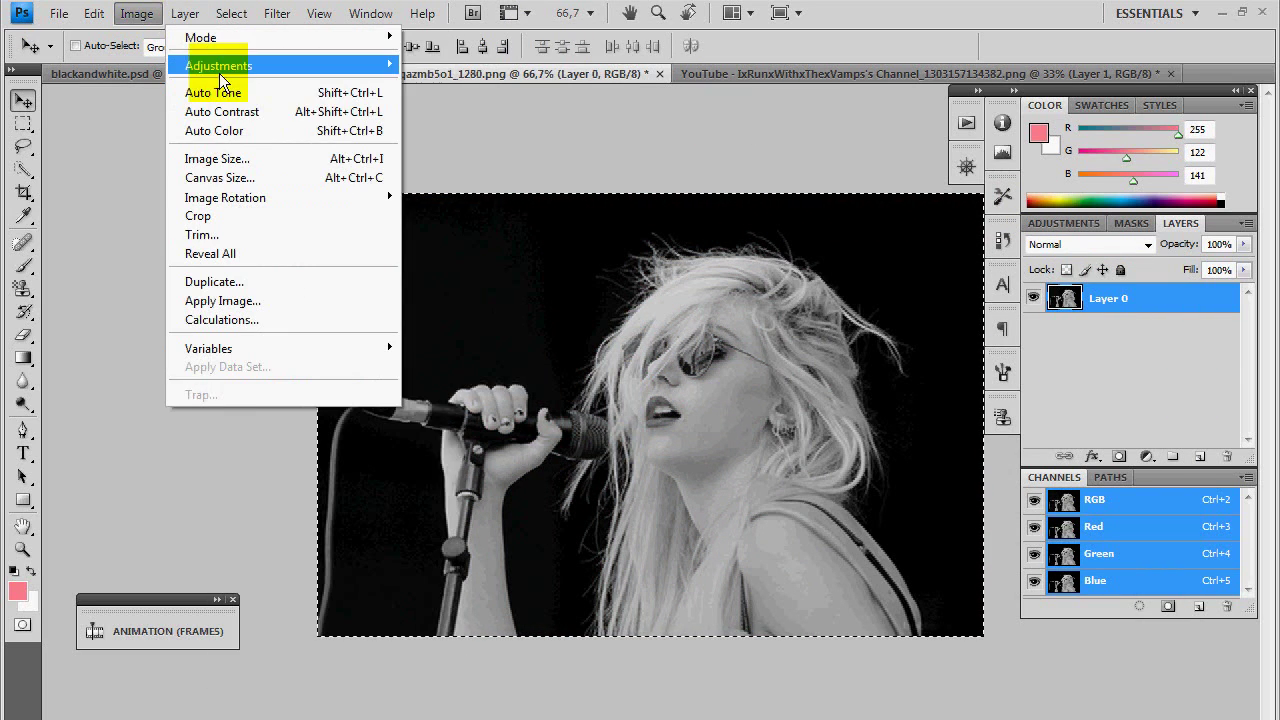
{"action": "left_click", "coordinate": [462, 64]}
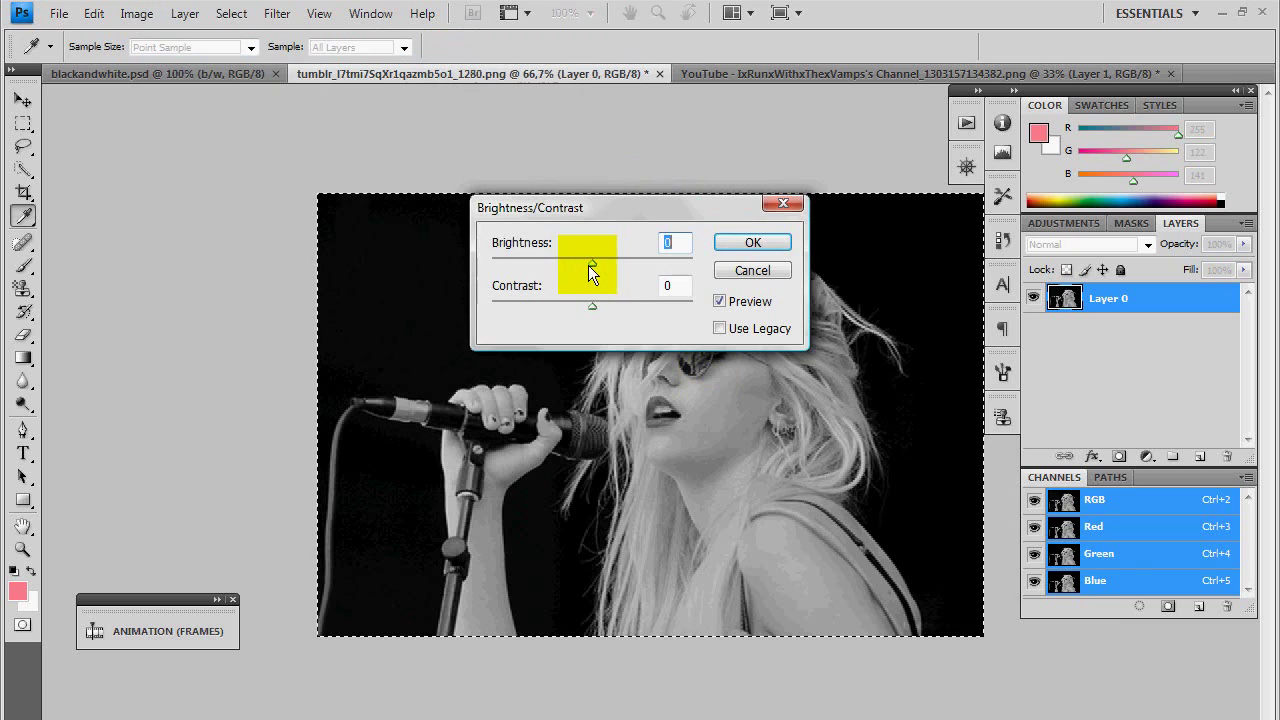
{"action": "left_click_drag", "start_coordinate": [570, 261], "coordinate": [604, 305]}
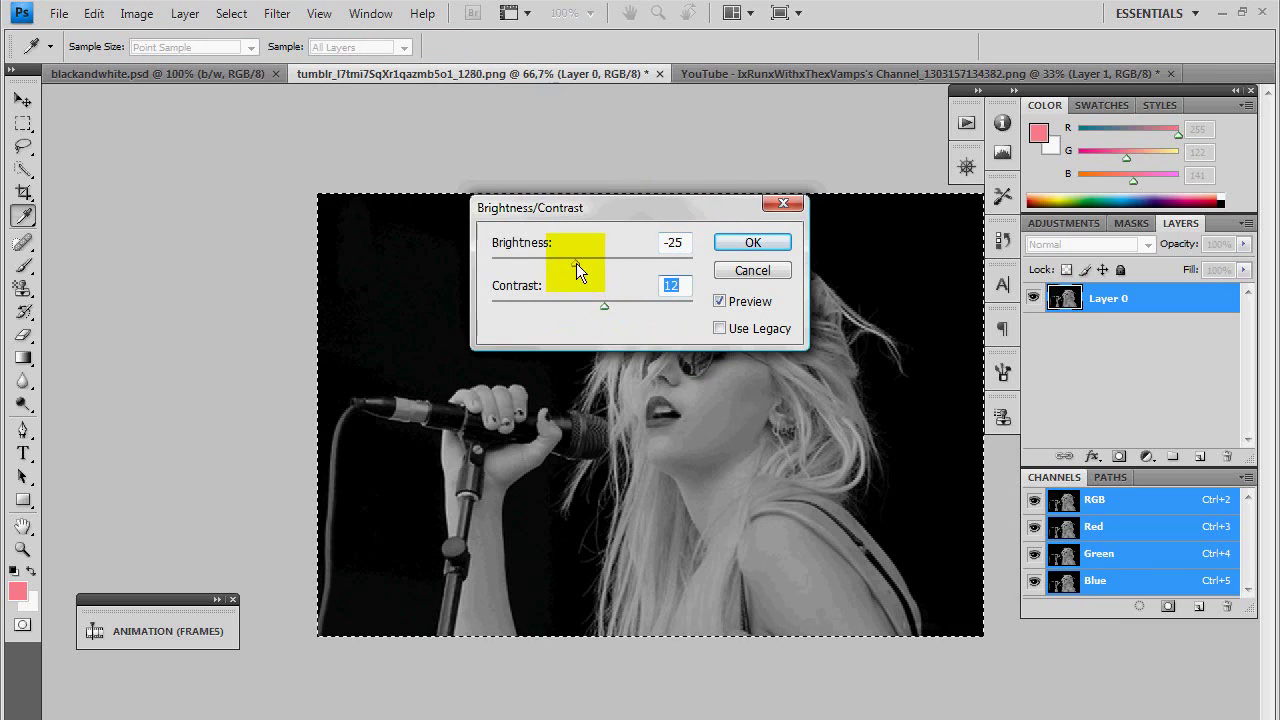
{"action": "left_click_drag", "start_coordinate": [576, 263], "coordinate": [586, 263]}
{"action": "left_click", "coordinate": [741, 238]}
{"action": "key", "text": "v"}
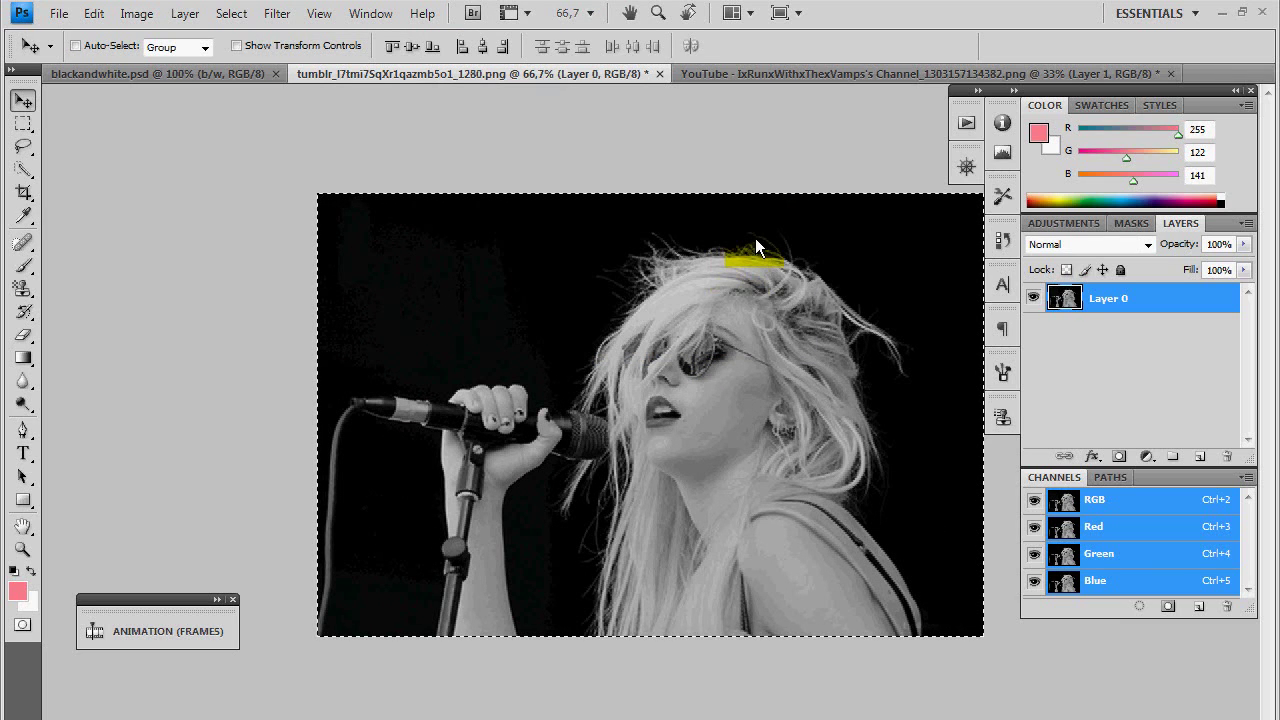
{"action": "key", "text": "n"}
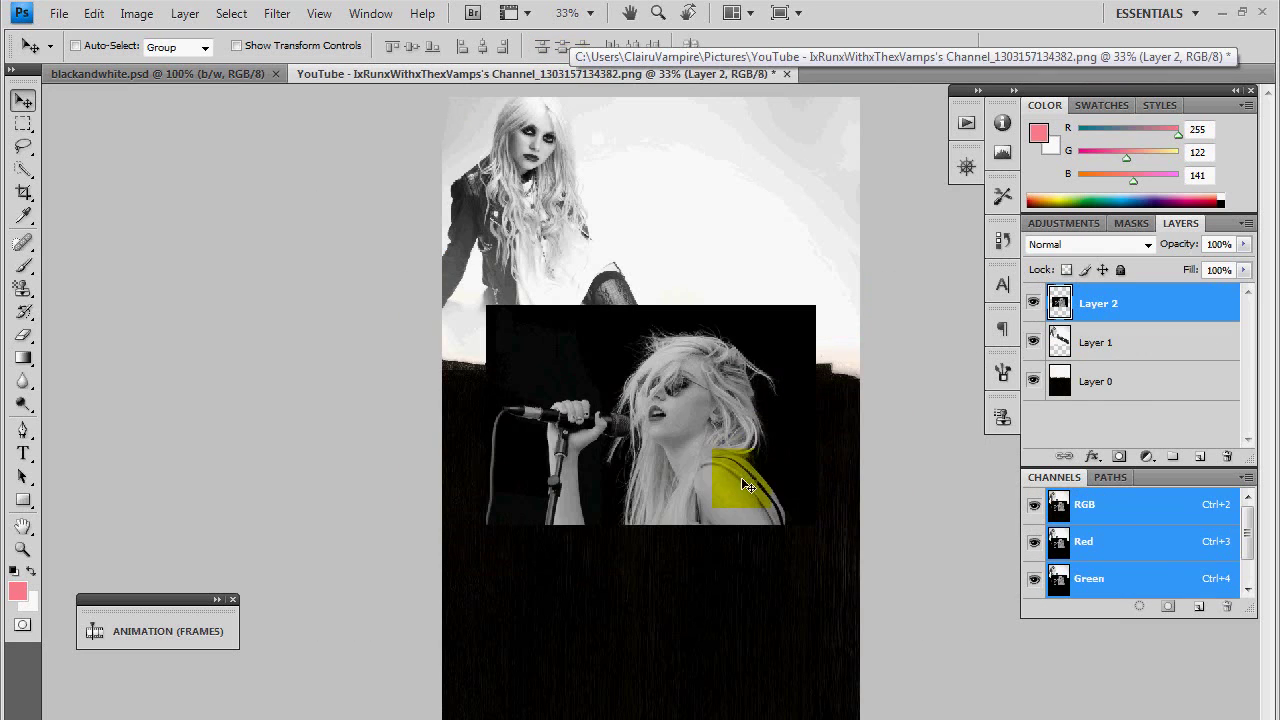
- Bring the singer photo into the YouTube background, blend it with Lighten, and place it bottom-right
{"action": "left_click_drag", "start_coordinate": [558, 67], "coordinate": [808, 672]}
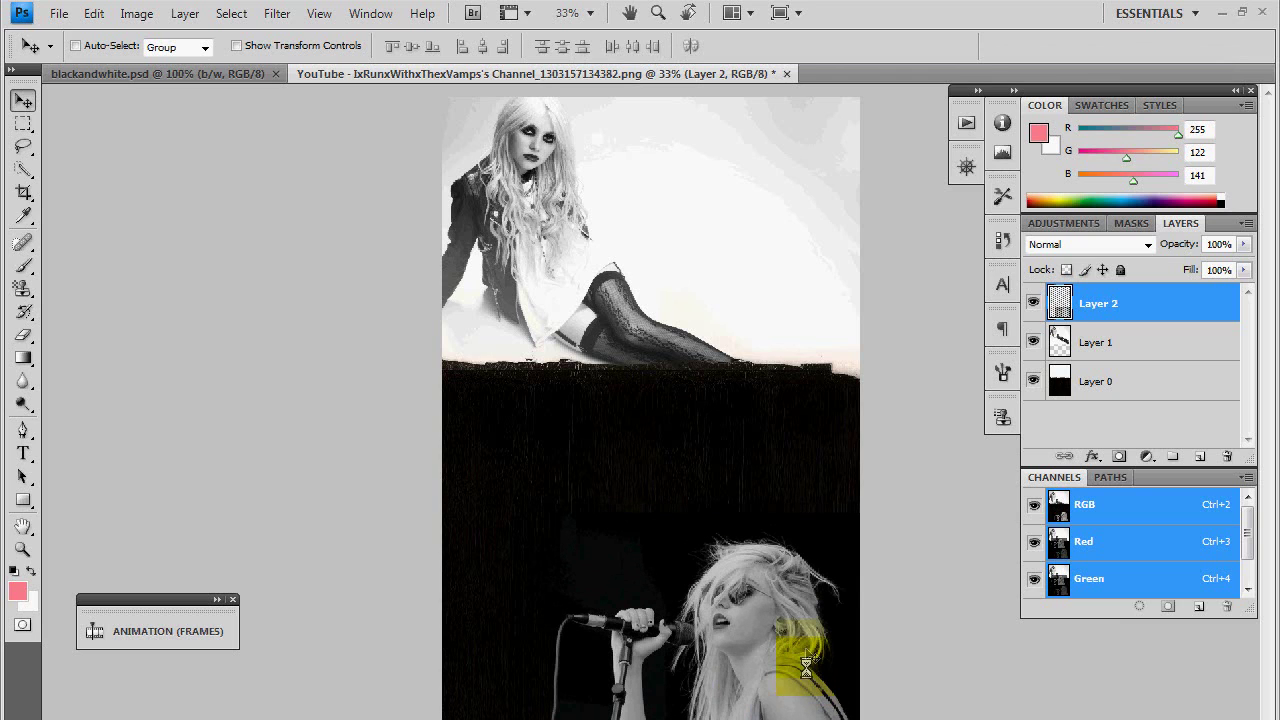
{"action": "left_click", "coordinate": [1045, 244]}
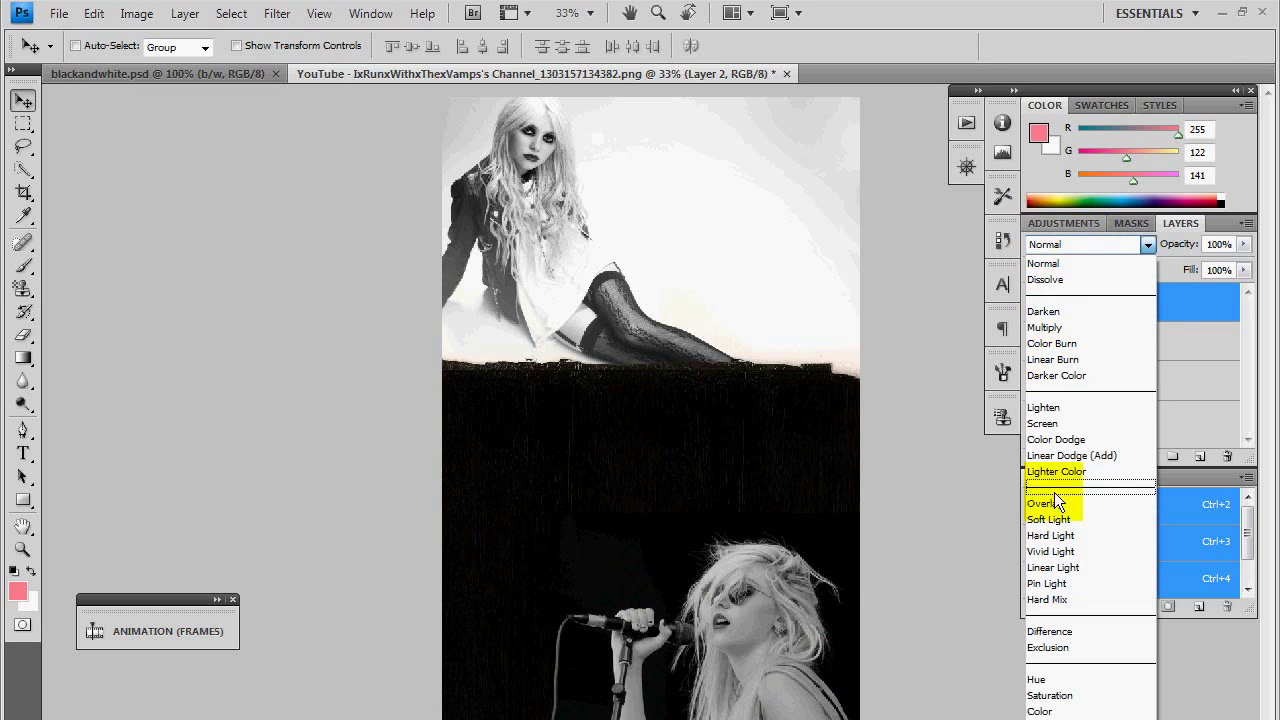
{"action": "left_click", "coordinate": [1043, 407]}
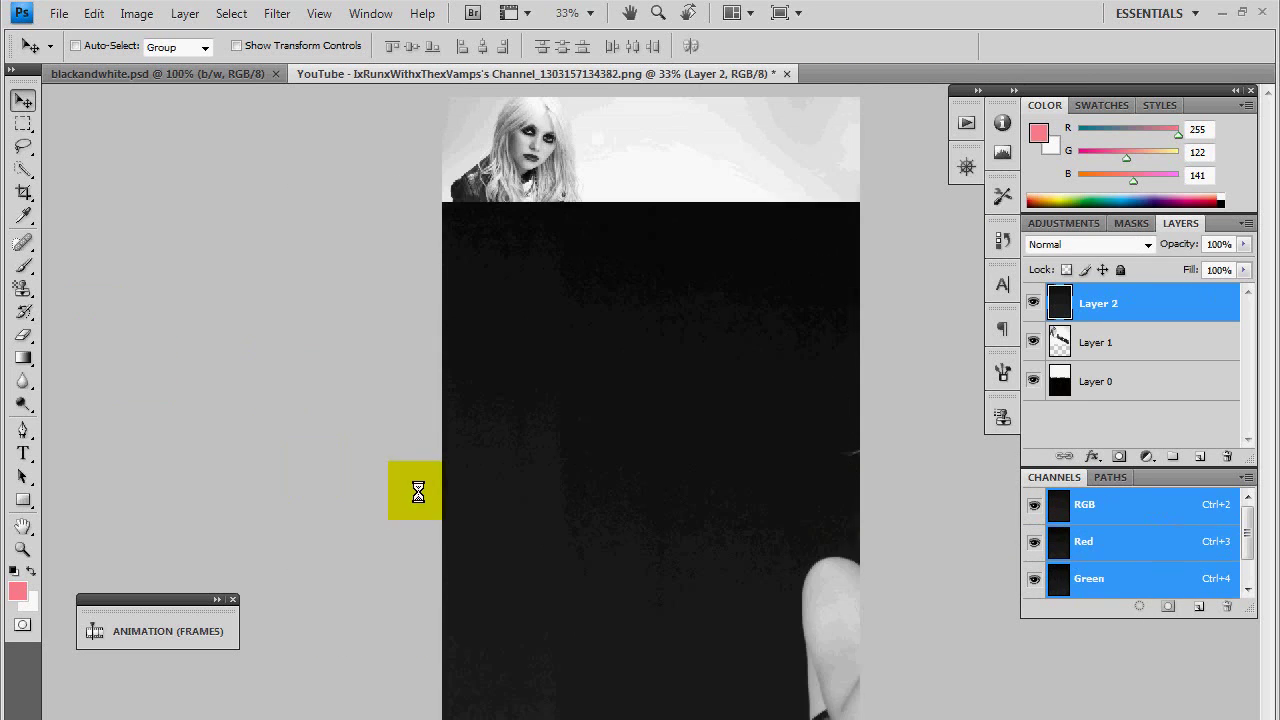
{"action": "left_click_drag", "start_coordinate": [143, 373], "coordinate": [320, 466]}
{"action": "left_click", "coordinate": [1060, 245]}
{"action": "left_click", "coordinate": [1046, 405]}
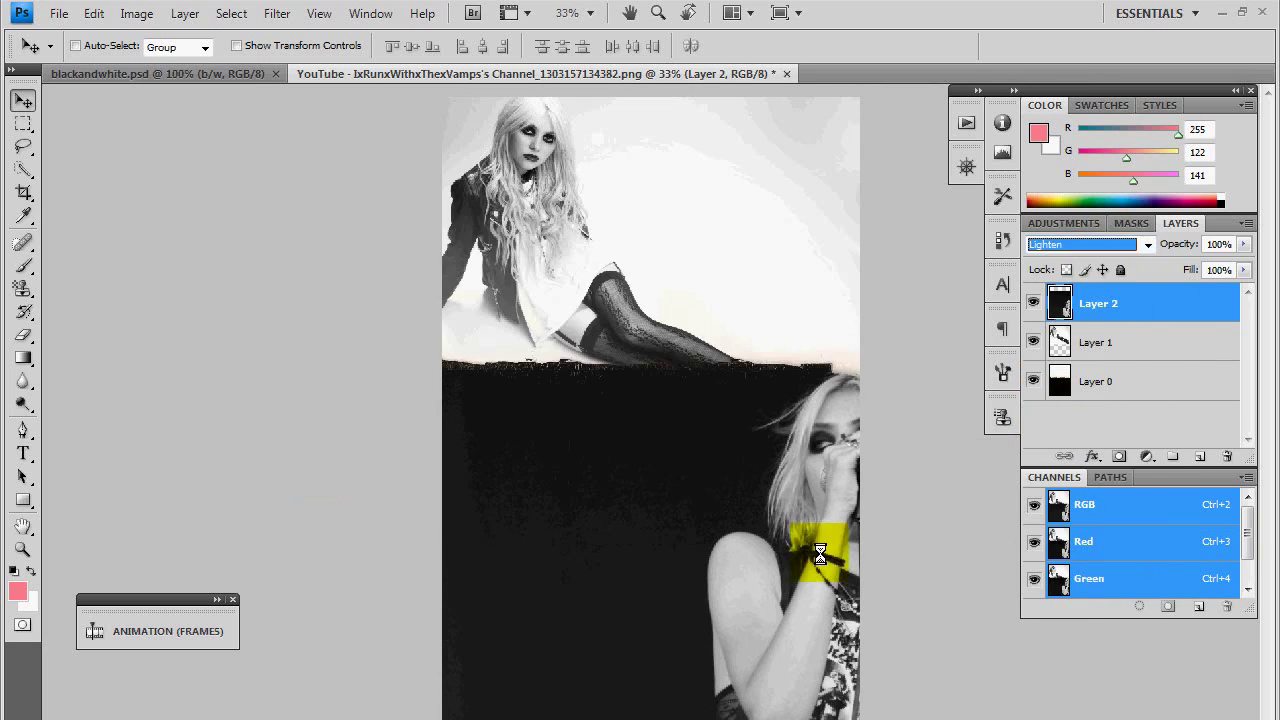
{"action": "left_click_drag", "start_coordinate": [800, 514], "coordinate": [737, 562]}
{"action": "left_click_drag", "start_coordinate": [682, 528], "coordinate": [663, 520]}
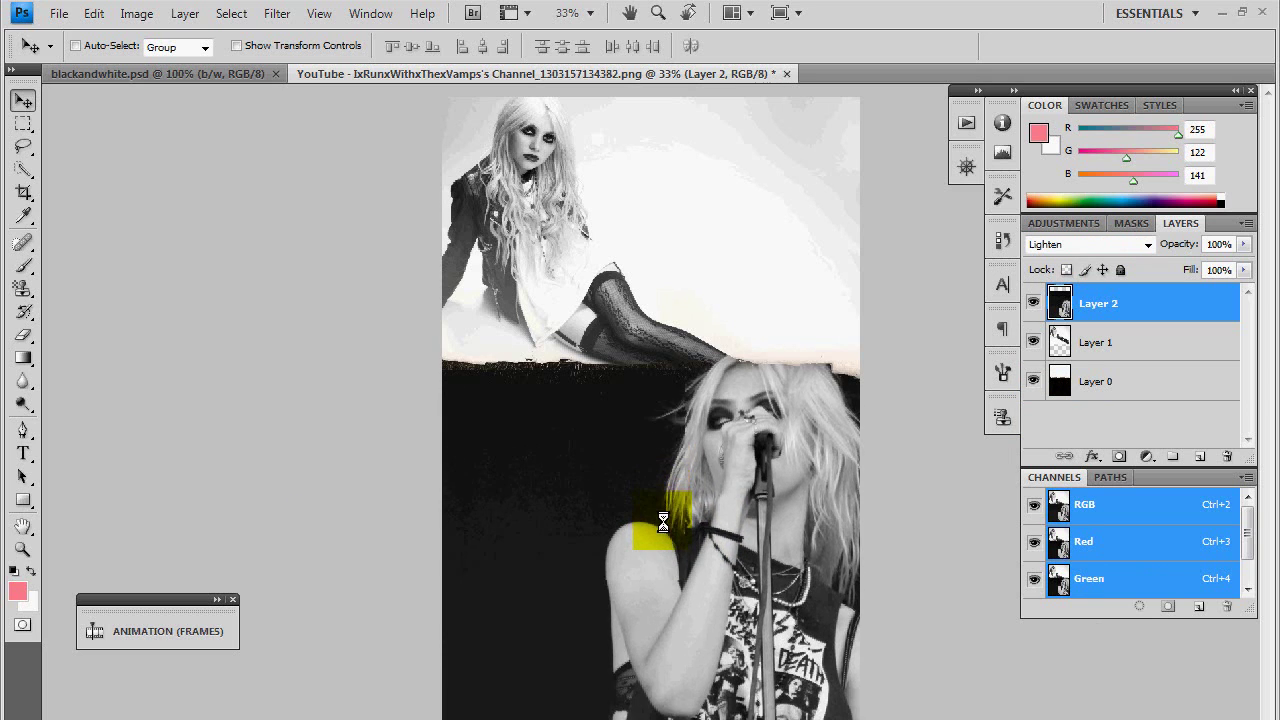
{"action": "left_click_drag", "start_coordinate": [663, 520], "coordinate": [666, 528]}
- Merge the layers and drag the b/w tint group in from blackandwhite.psd
{"action": "right_click", "coordinate": [1120, 385]}
{"action": "left_click", "coordinate": [997, 691]}
{"action": "mouse_move", "coordinate": [171, 71]}
{"action": "left_mouse_down"}
{"action": "mouse_move", "coordinate": [387, 247]}
{"action": "mouse_move", "coordinate": [871, 323]}
{"action": "left_mouse_up"}
{"action": "left_click", "coordinate": [504, 72]}
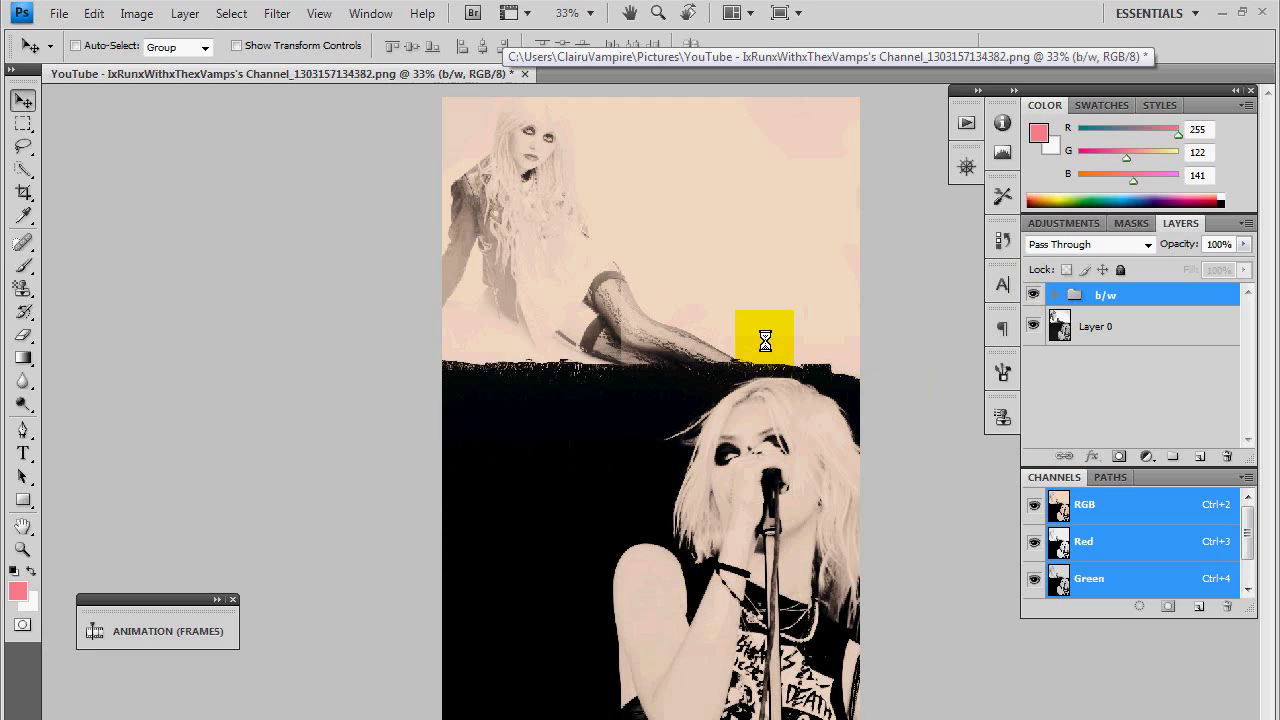
- Scale the b/w tint group up over the canvas, expand it, and dismiss the 'Could not transform' alert
{"action": "key", "text": "ctrl+t"}
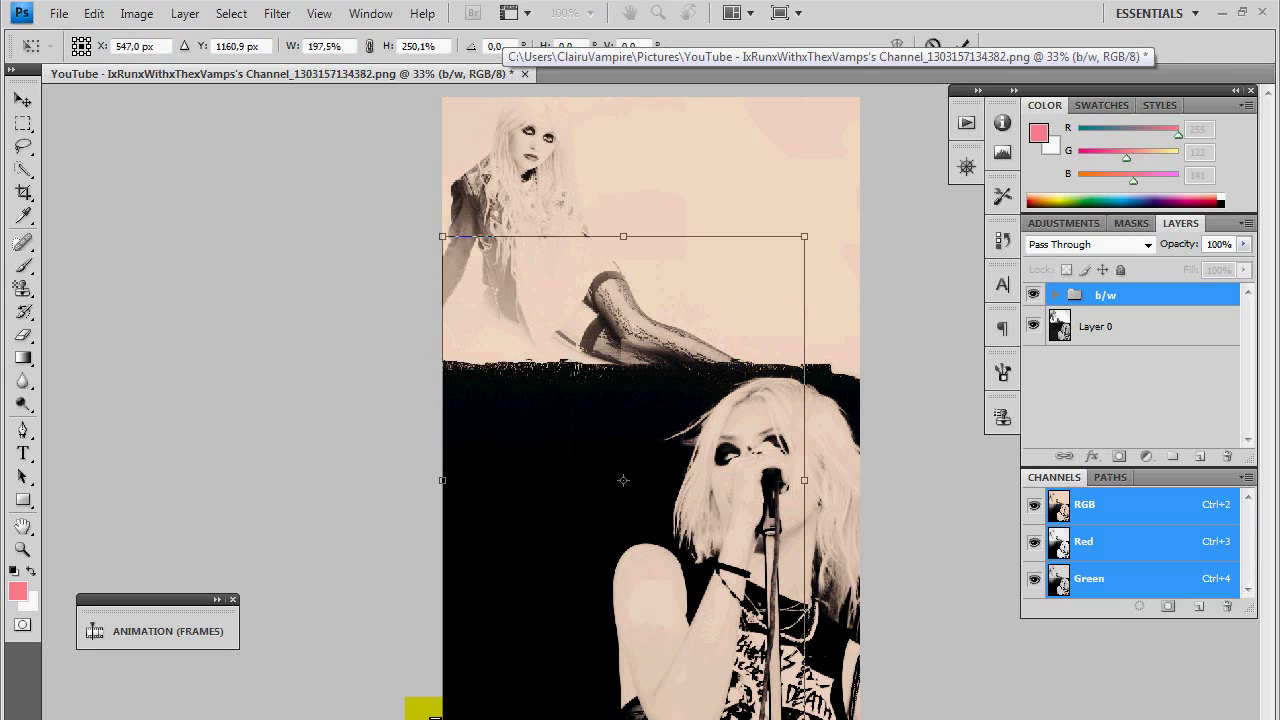
{"action": "left_click_drag", "start_coordinate": [808, 230], "coordinate": [868, 83]}
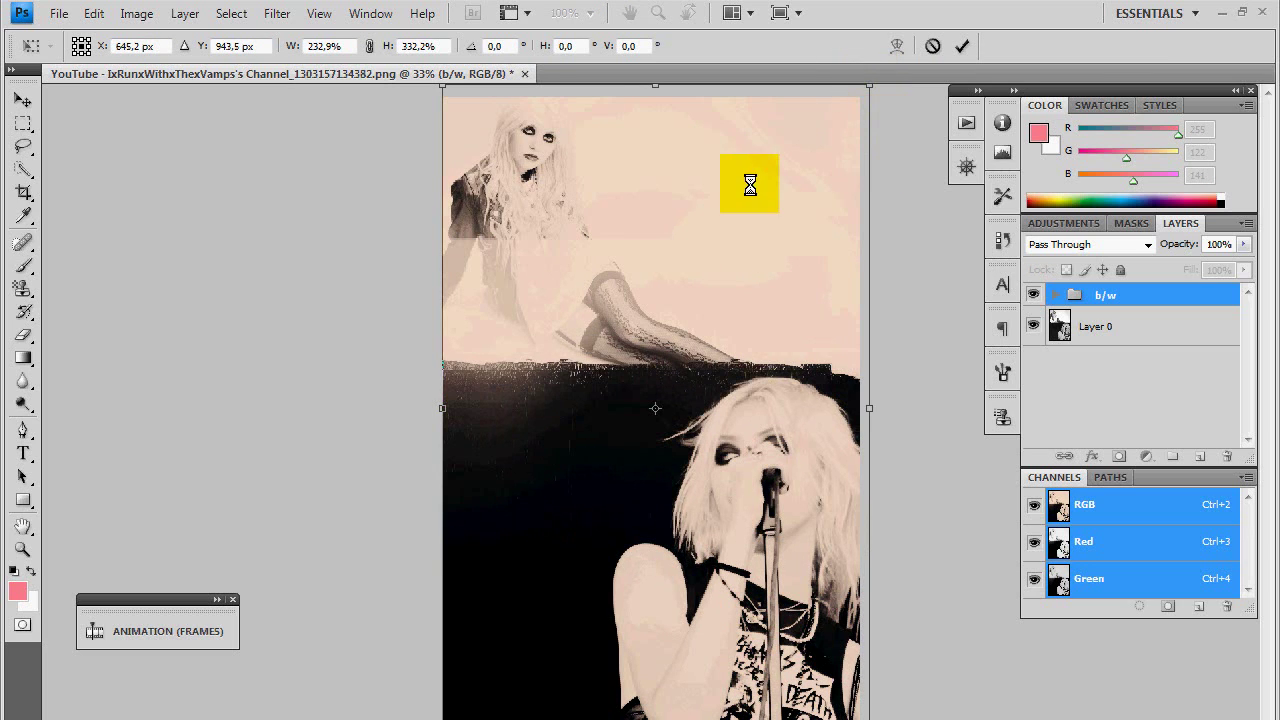
{"action": "left_click", "coordinate": [1055, 295]}
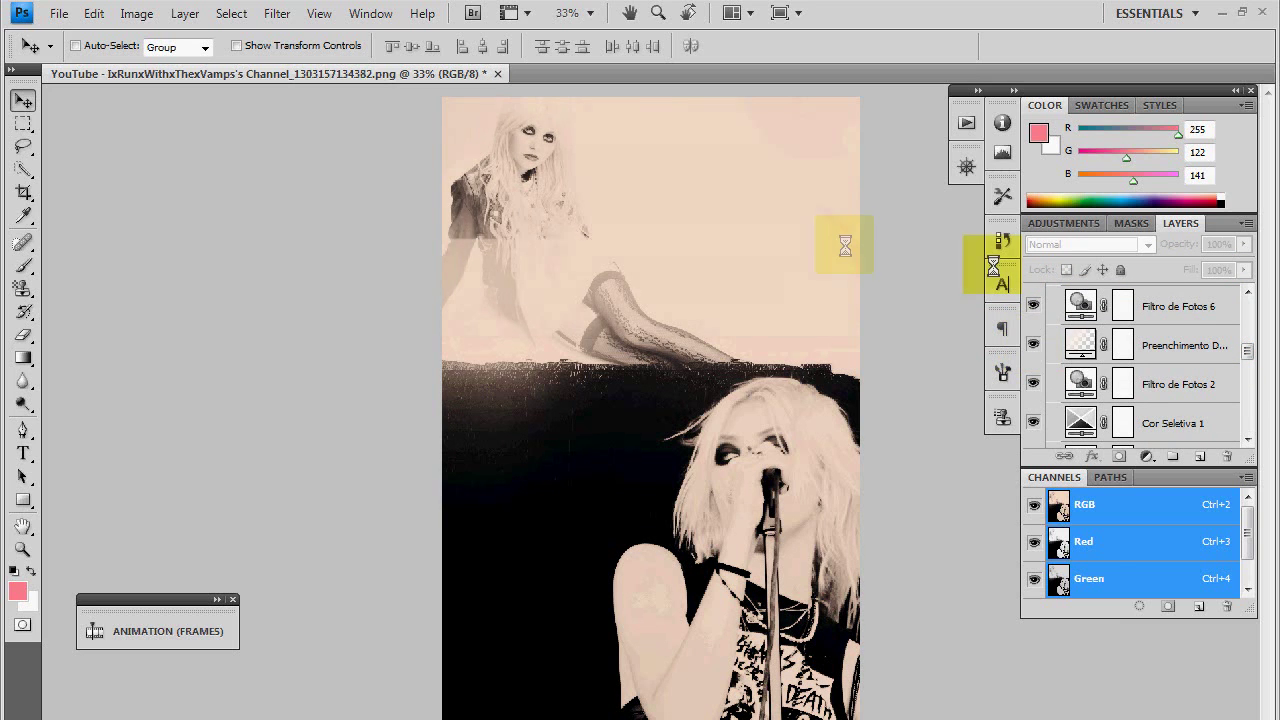
{"action": "left_click", "coordinate": [1185, 345]}
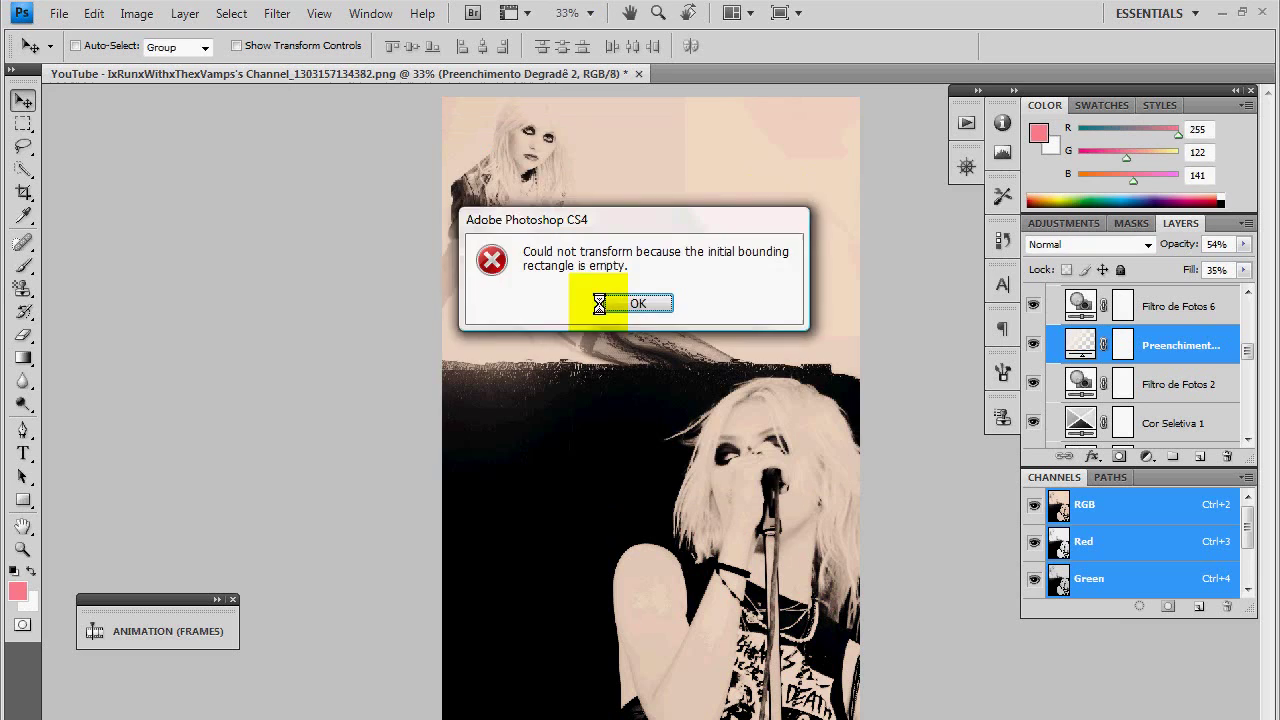
{"action": "left_click", "coordinate": [608, 303]}
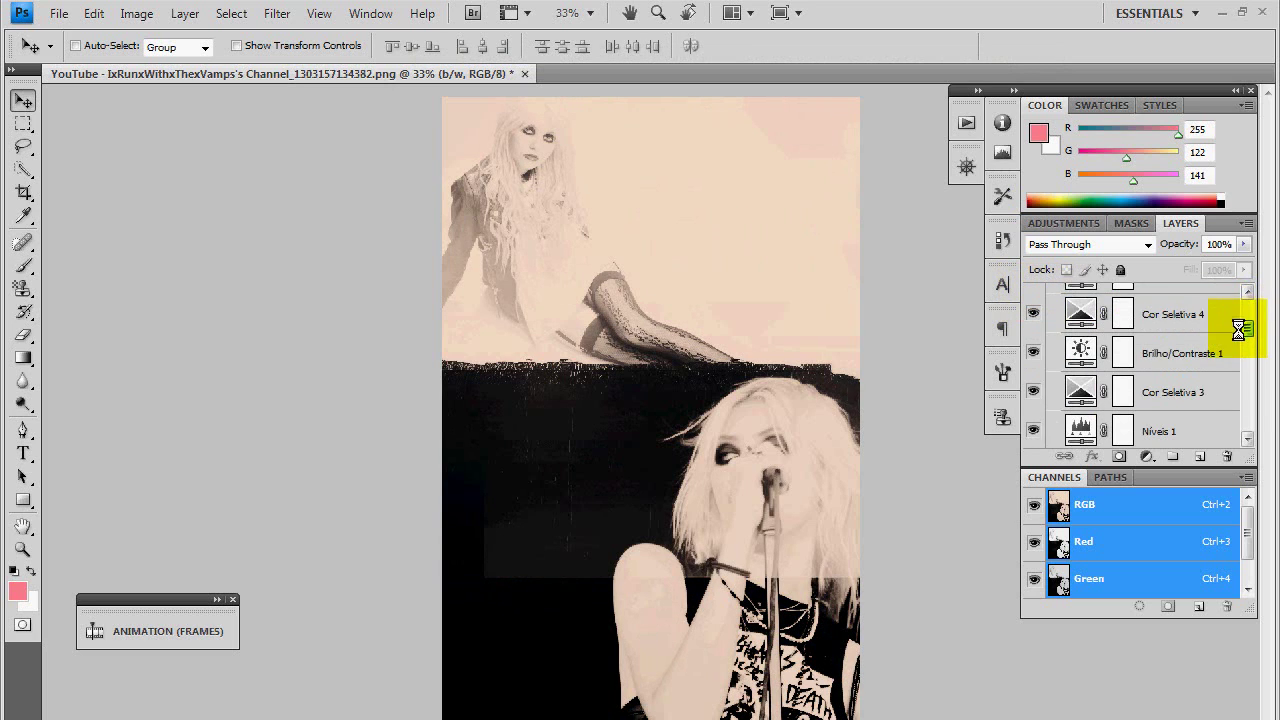
- Dismiss the 'Could not transform' error and bring up the Camada 1 layer options
{"action": "key", "text": "Return"}
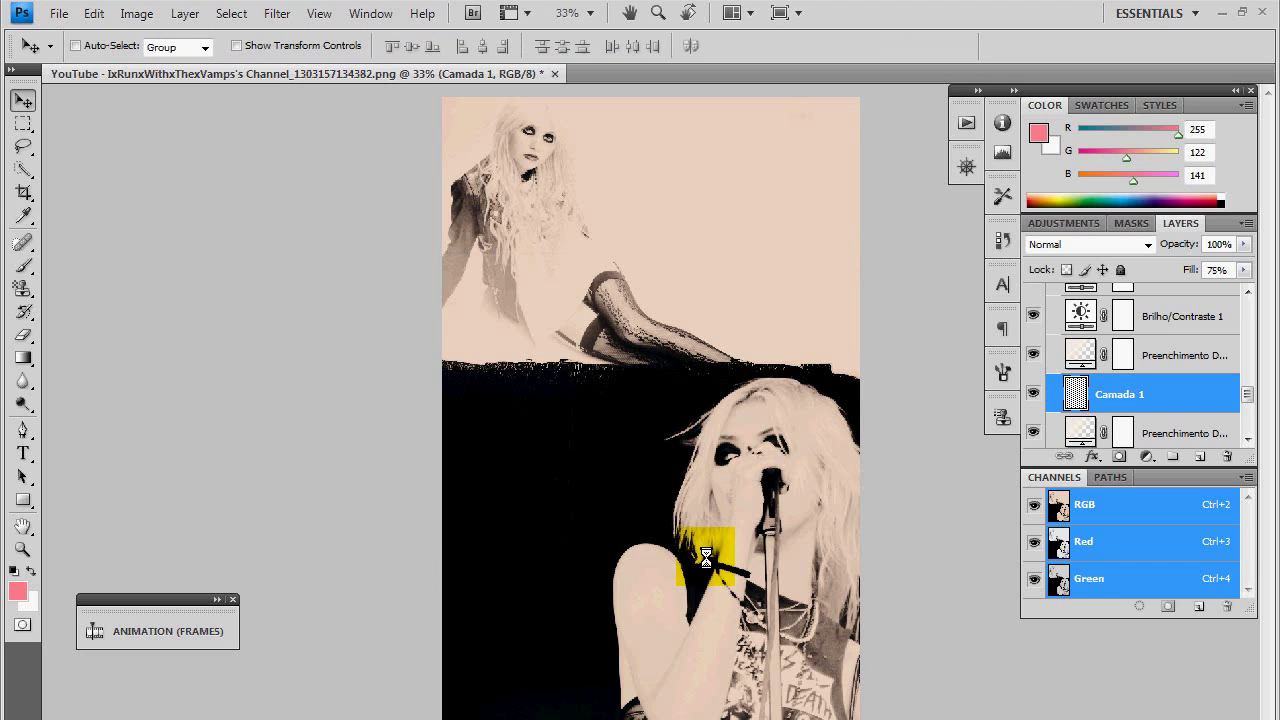
{"action": "right_click", "coordinate": [1131, 383]}
- Merge the visible tint layers into Camada 1 and fit the whole image in view
{"action": "left_click", "coordinate": [960, 702]}
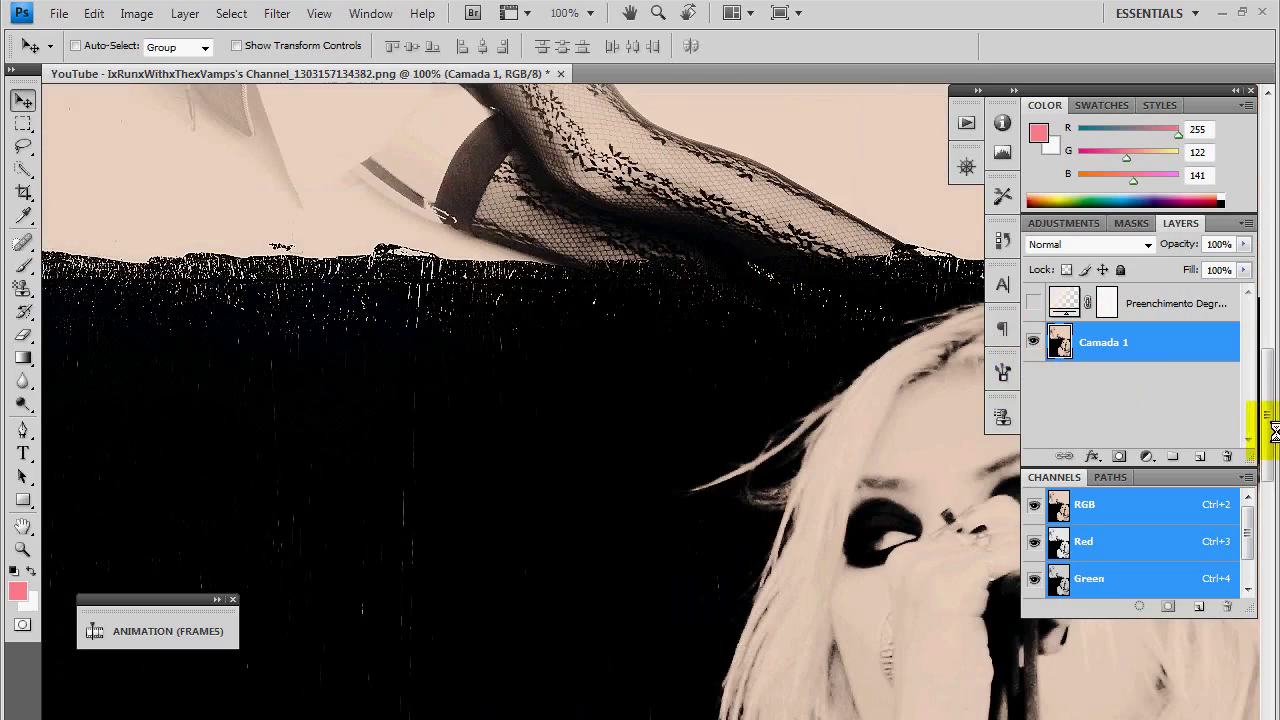
{"action": "mouse_move", "coordinate": [1268, 420]}
{"action": "left_mouse_down"}
{"action": "mouse_move", "coordinate": [1270, 285]}
{"action": "mouse_move", "coordinate": [1268, 485]}
{"action": "left_mouse_up"}
{"action": "left_click", "coordinate": [1176, 301]}
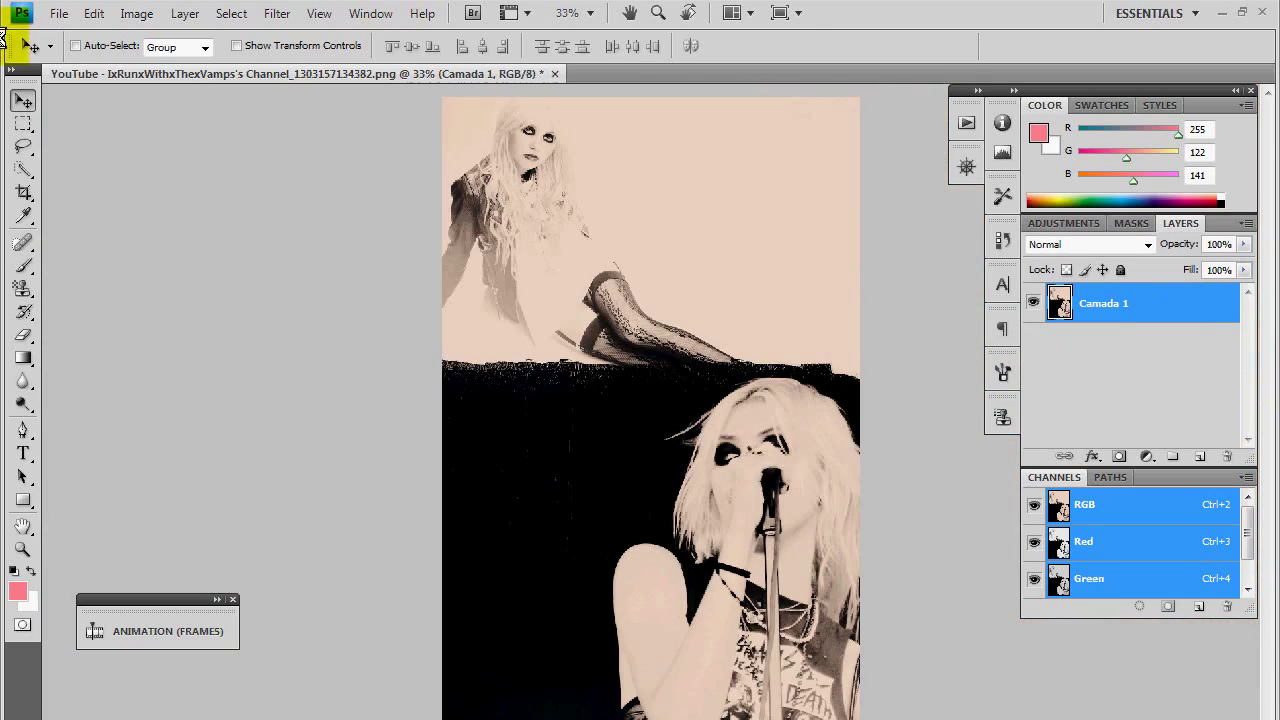
{"action": "left_click", "coordinate": [59, 13]}
- Save the background as the JPEG file 'taylor BG.jpg'
{"action": "left_click", "coordinate": [112, 281]}
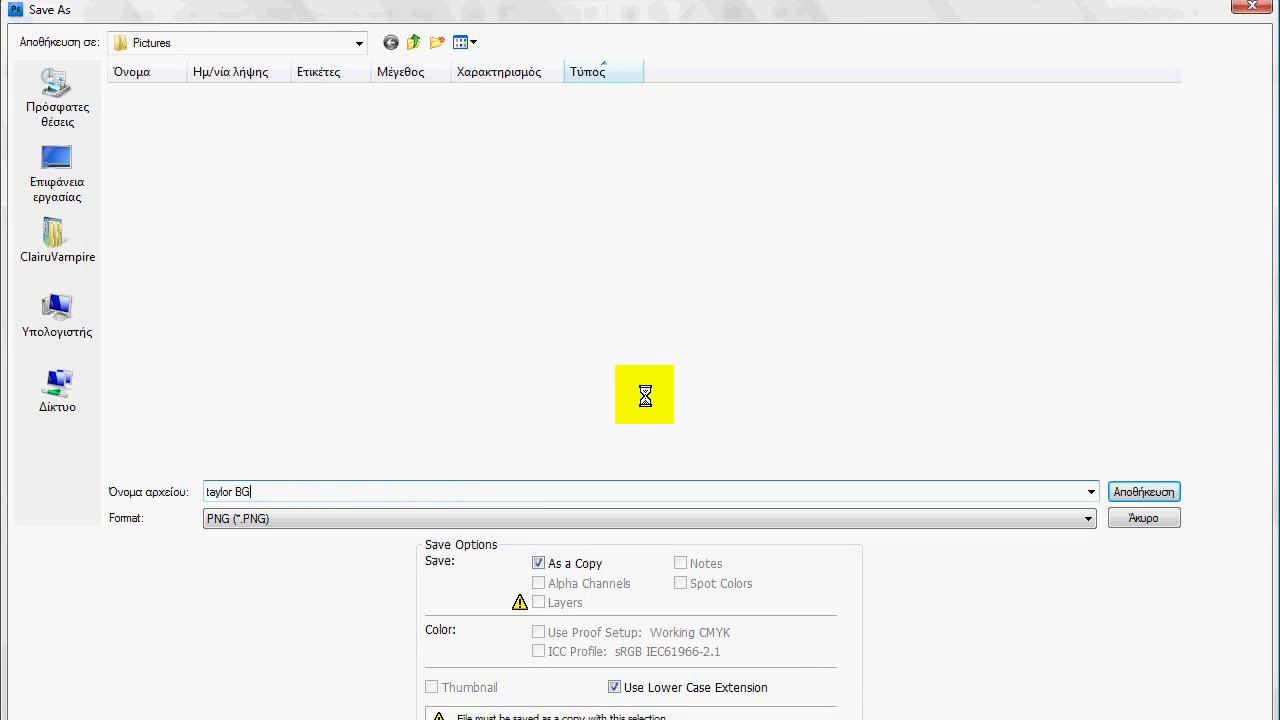
{"action": "left_click", "coordinate": [330, 518]}
{"action": "left_click", "coordinate": [285, 641]}
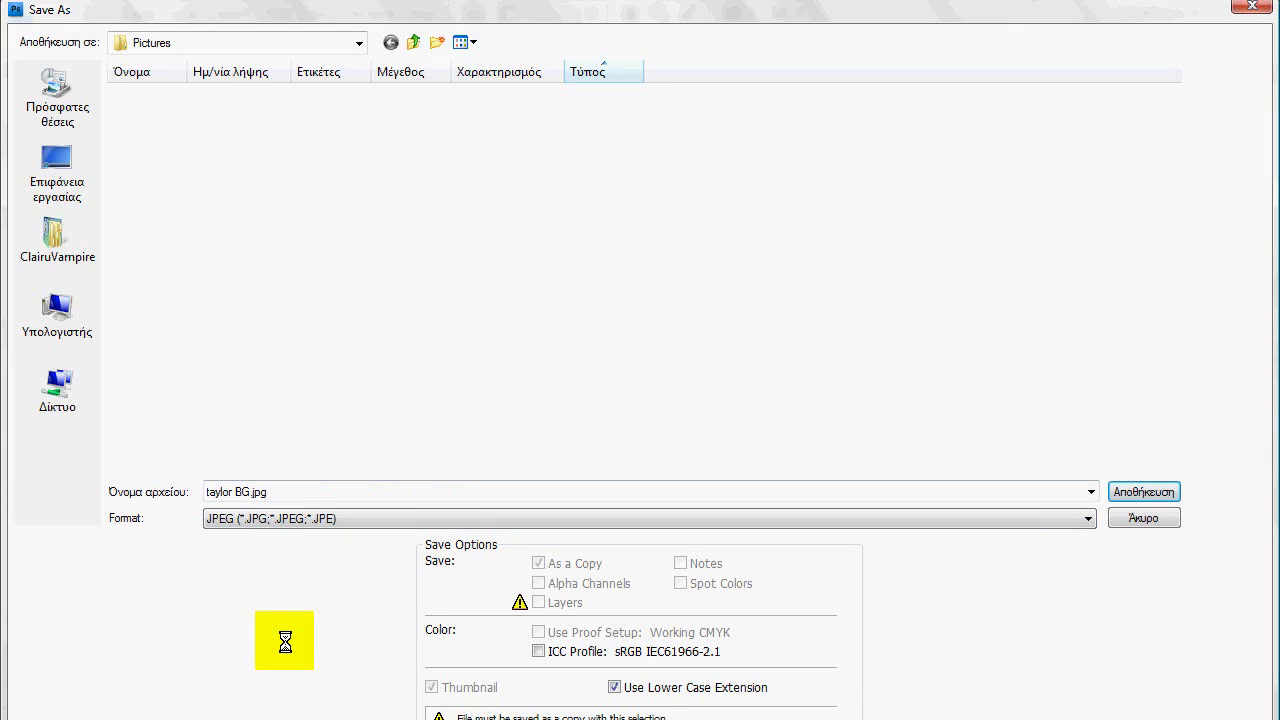
{"action": "left_click", "coordinate": [1141, 492]}
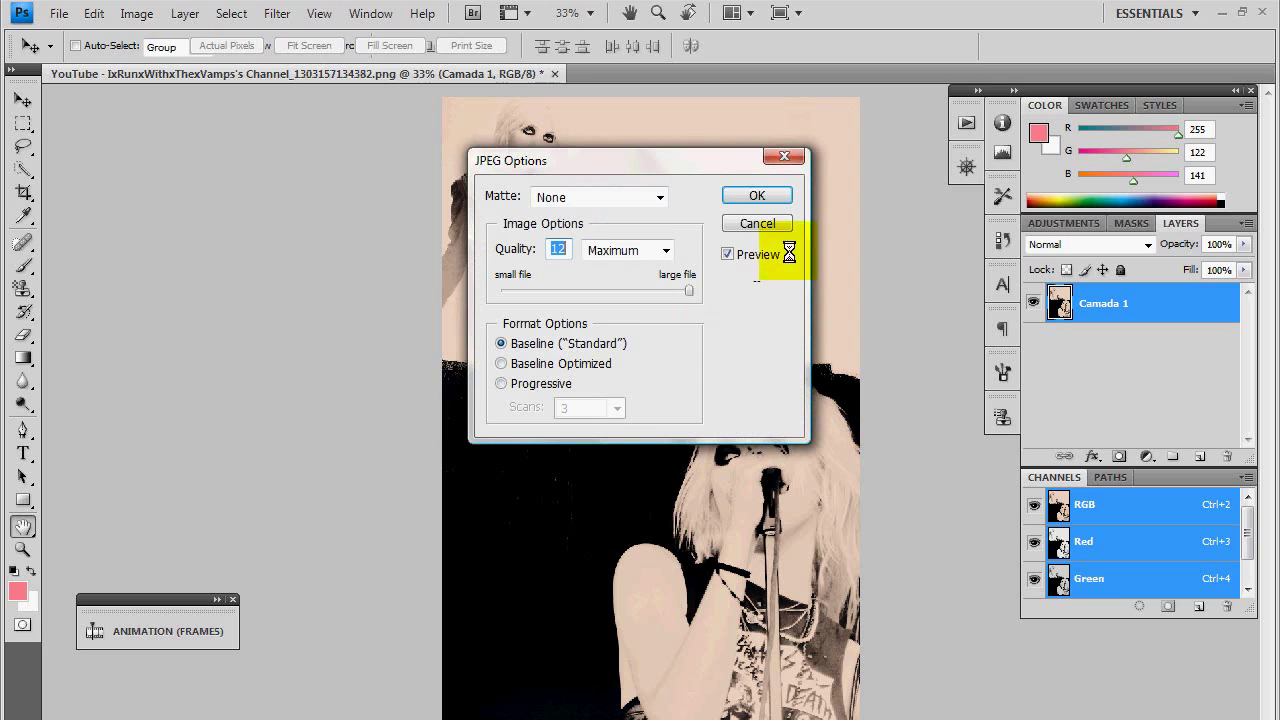